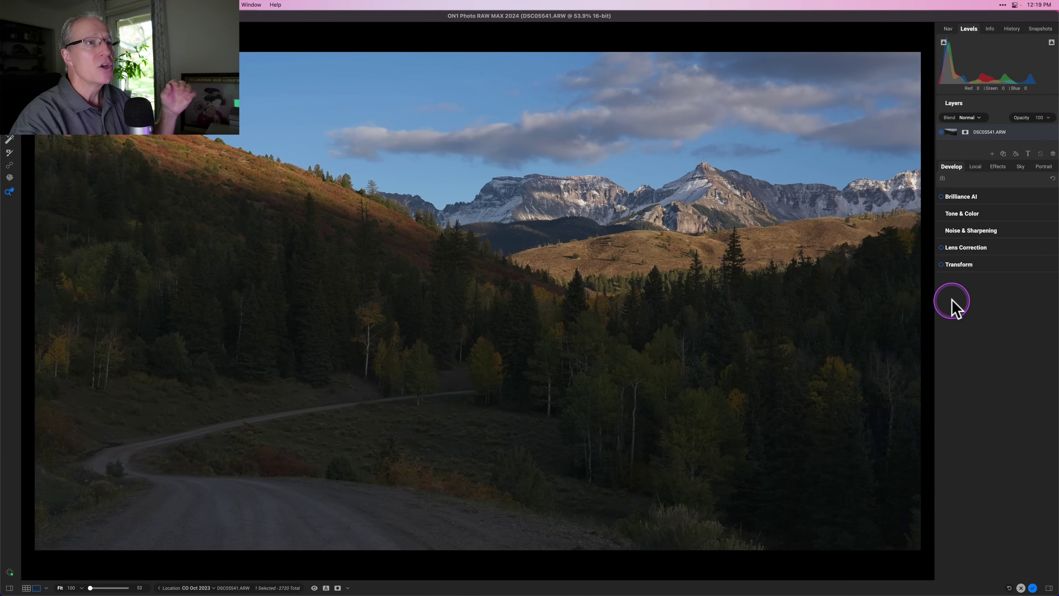
Enable the Transform adjustment and expand its controls
click(967, 231)
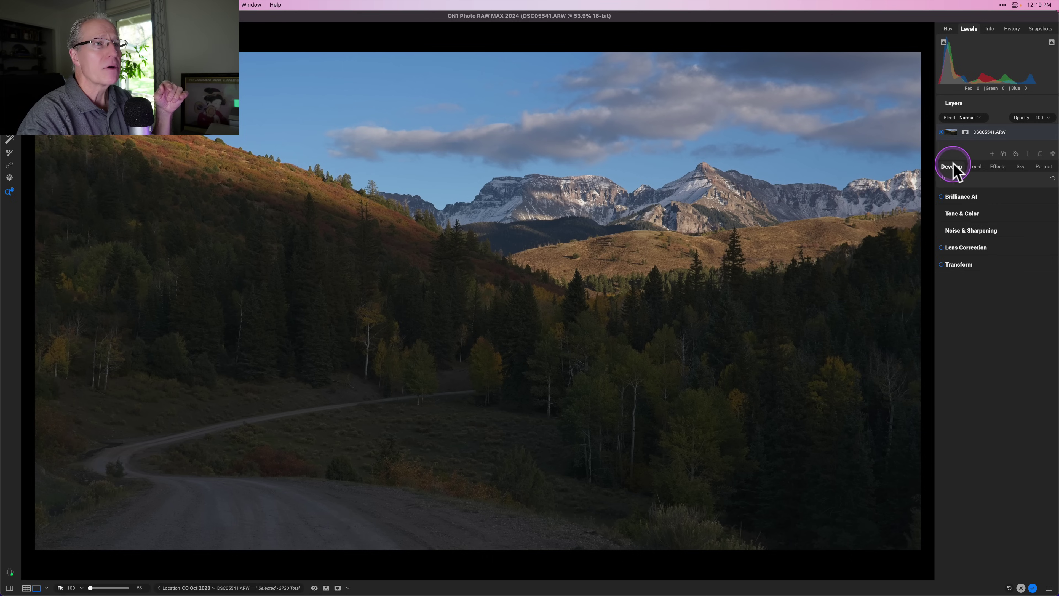
click(962, 189)
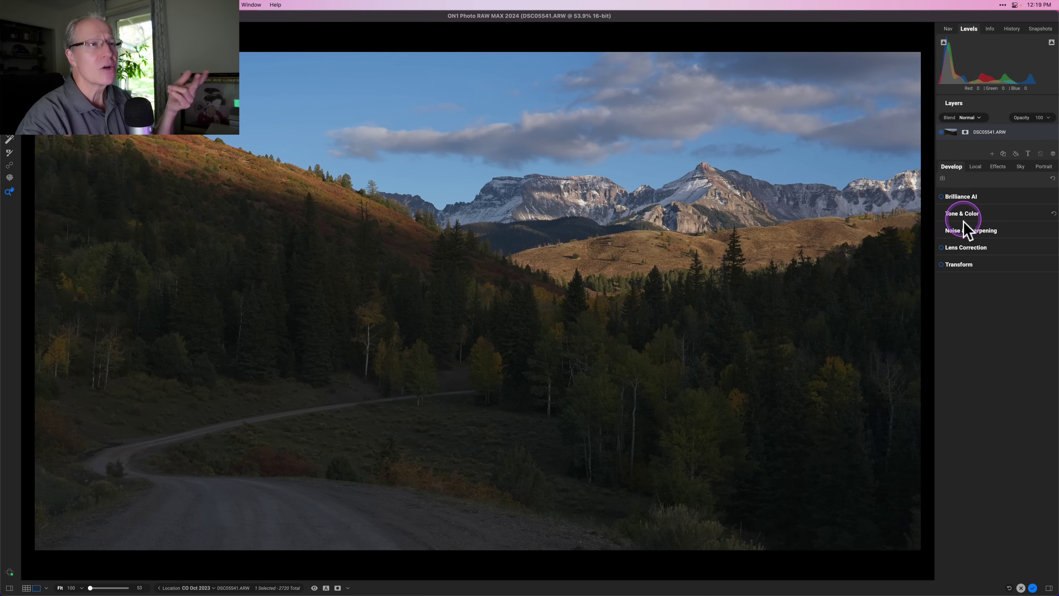
click(966, 249)
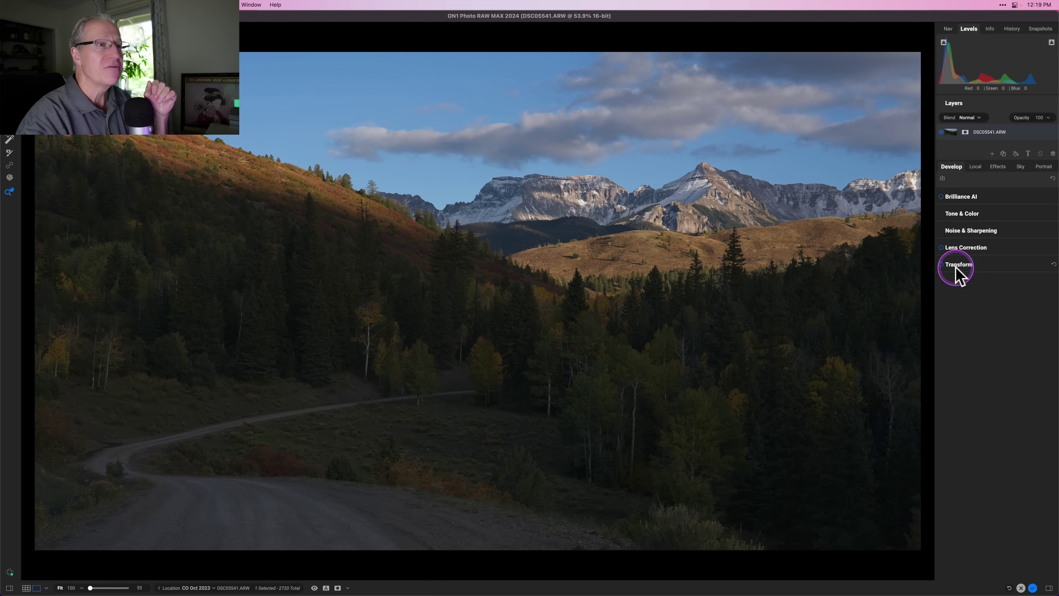
click(942, 264)
click(980, 264)
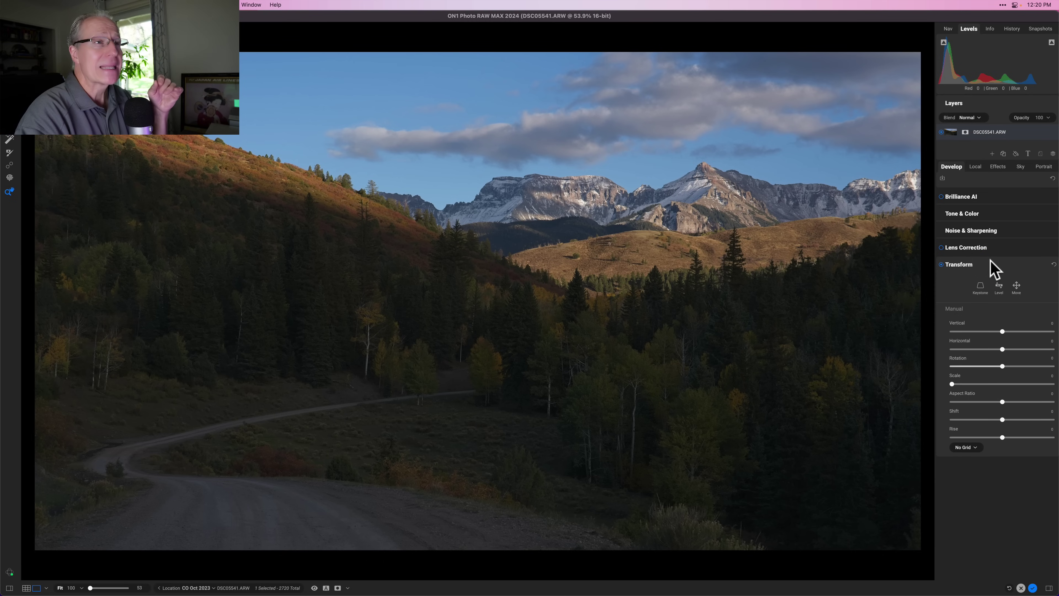
Disable the Transform adjustment and collapse its controls
click(983, 263)
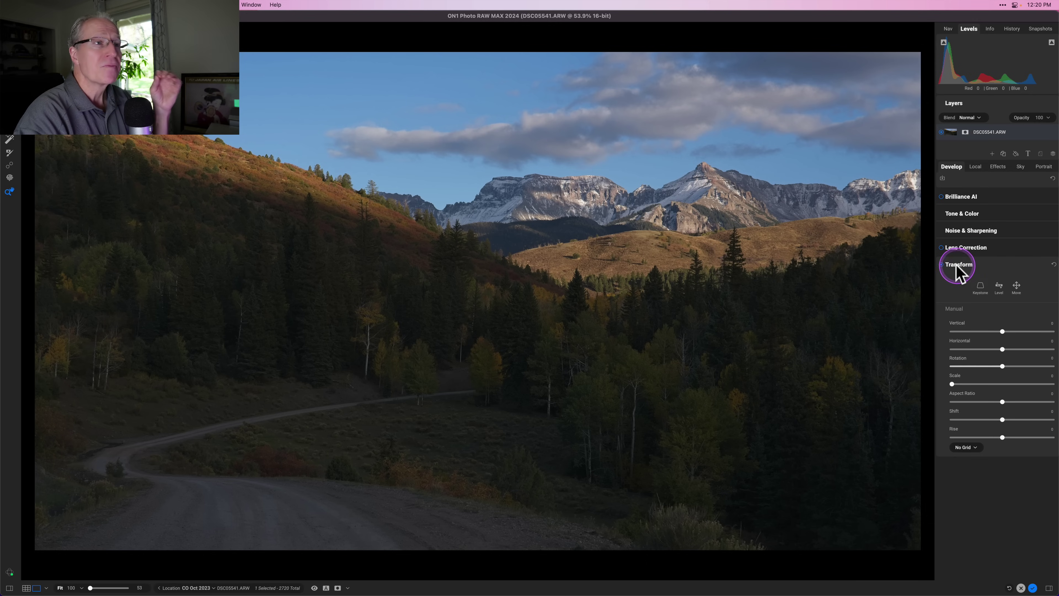
click(941, 264)
click(987, 264)
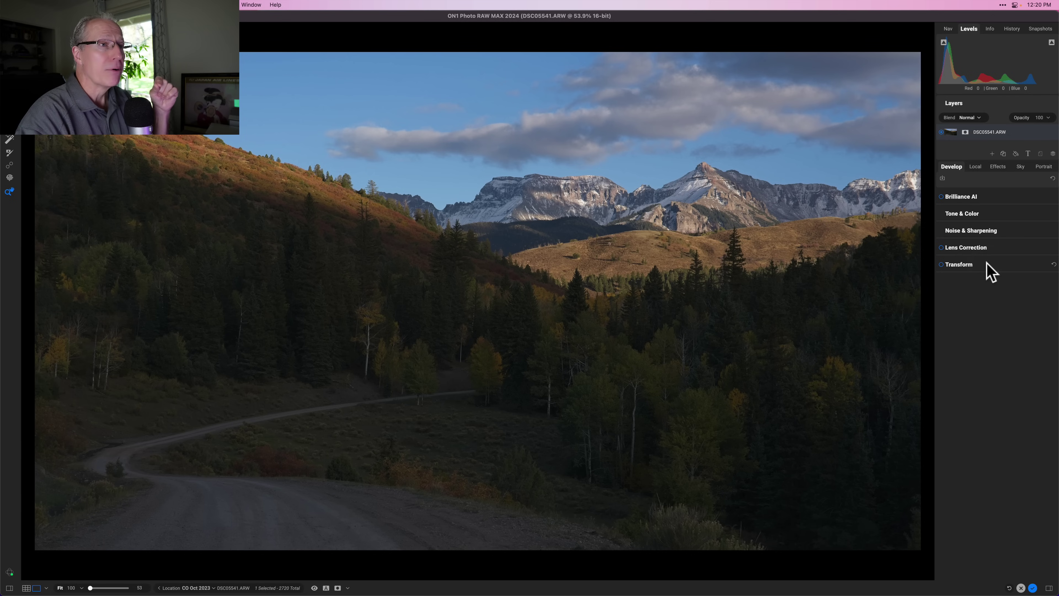
Expand Lens Correction and toggle it off and back on to compare
click(985, 247)
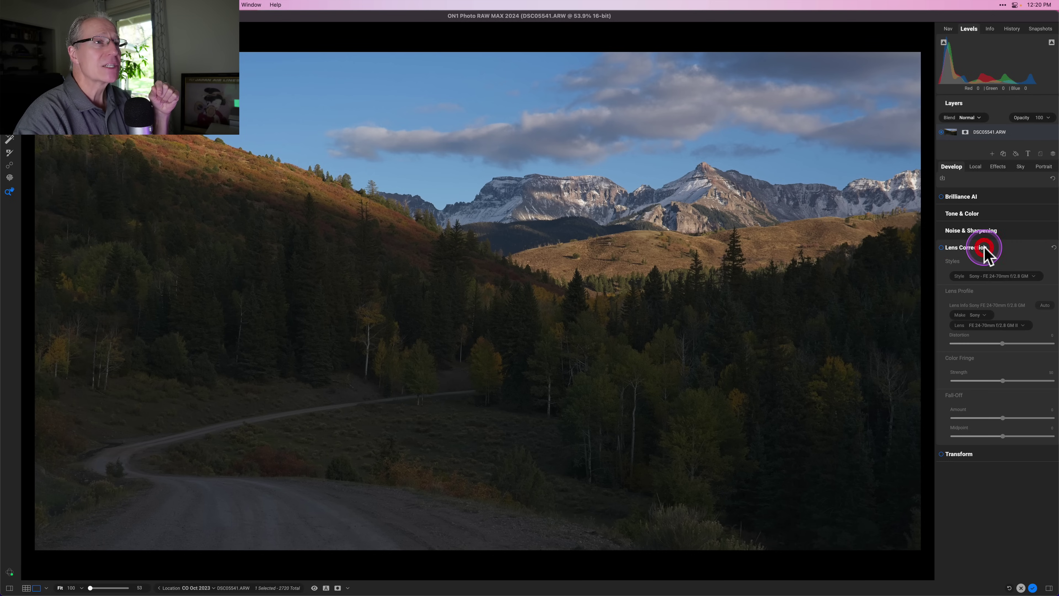
click(944, 248)
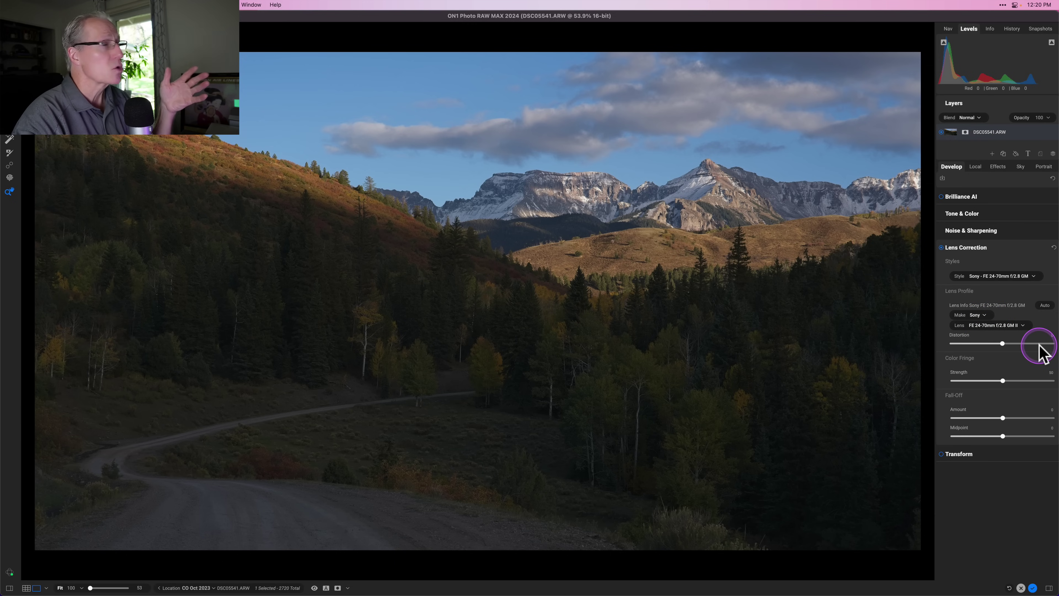
click(941, 248)
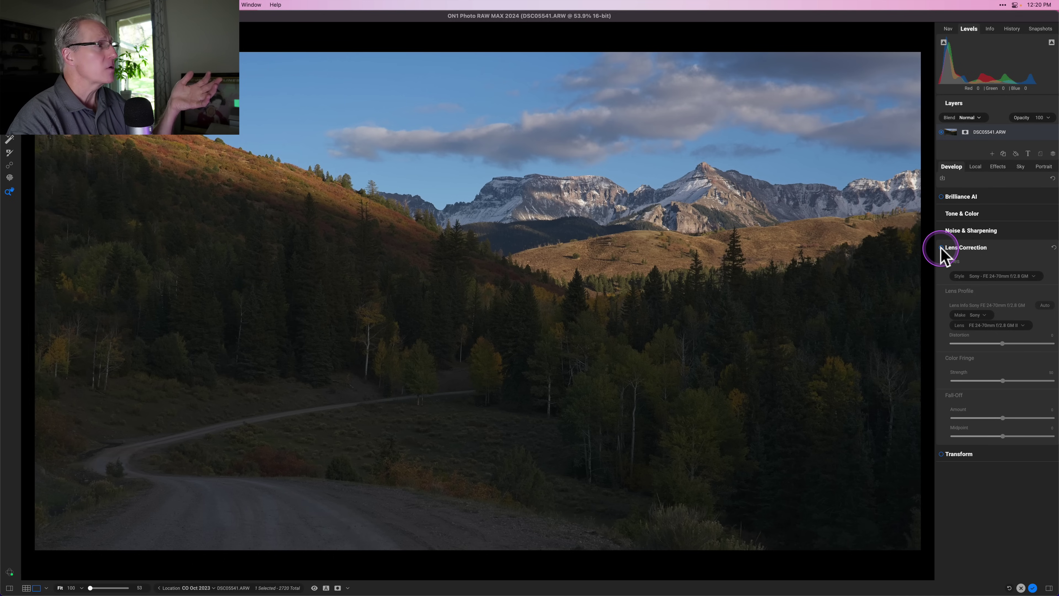
click(942, 247)
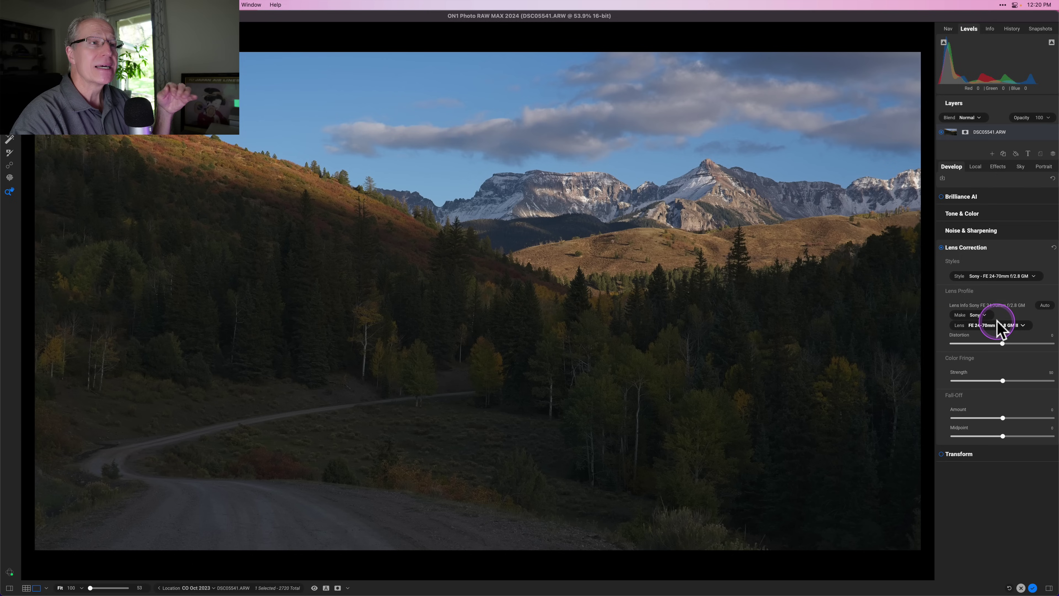
Confirm Sony as lens maker with the FE 24-70mm f/2.8 GM II profile
click(977, 317)
click(982, 326)
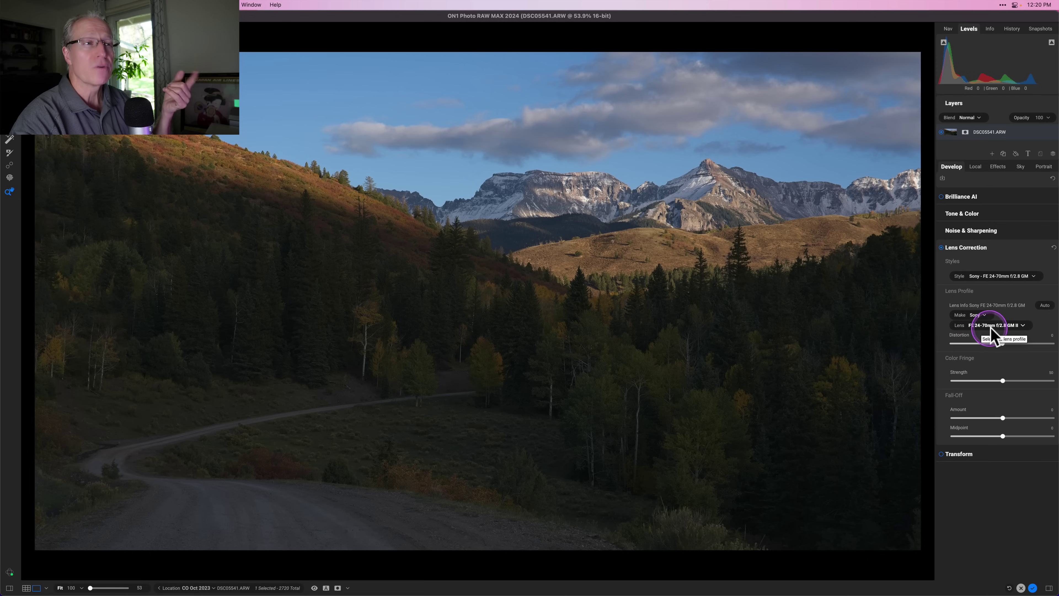
click(1015, 330)
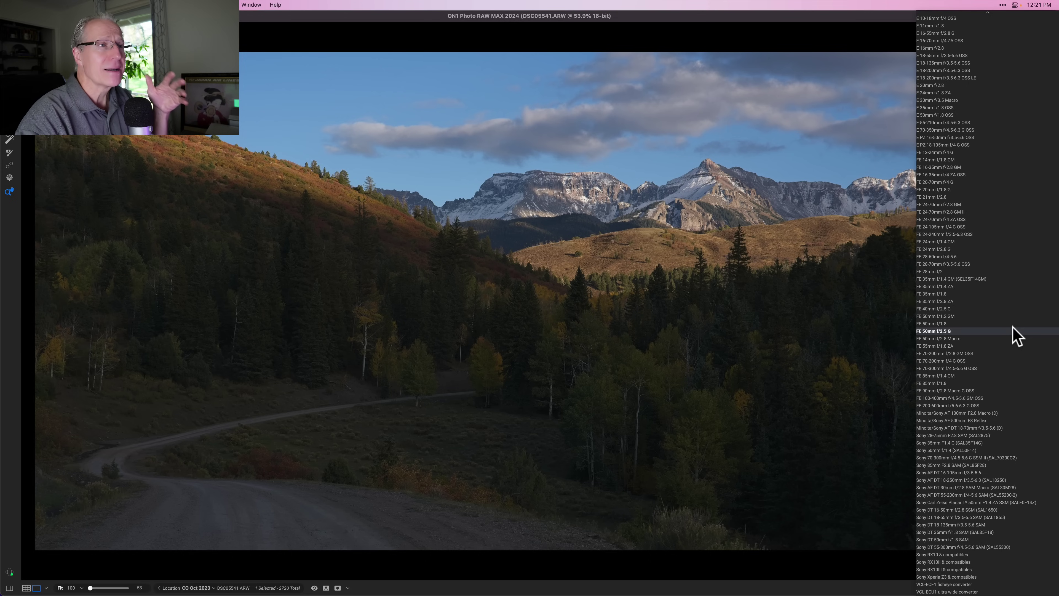
click(908, 331)
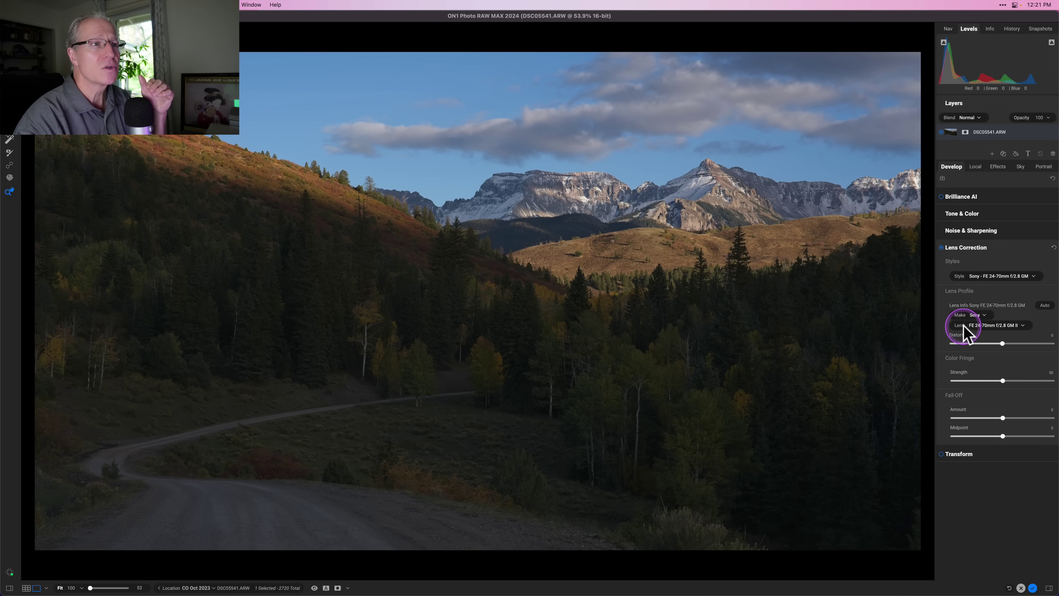
click(985, 317)
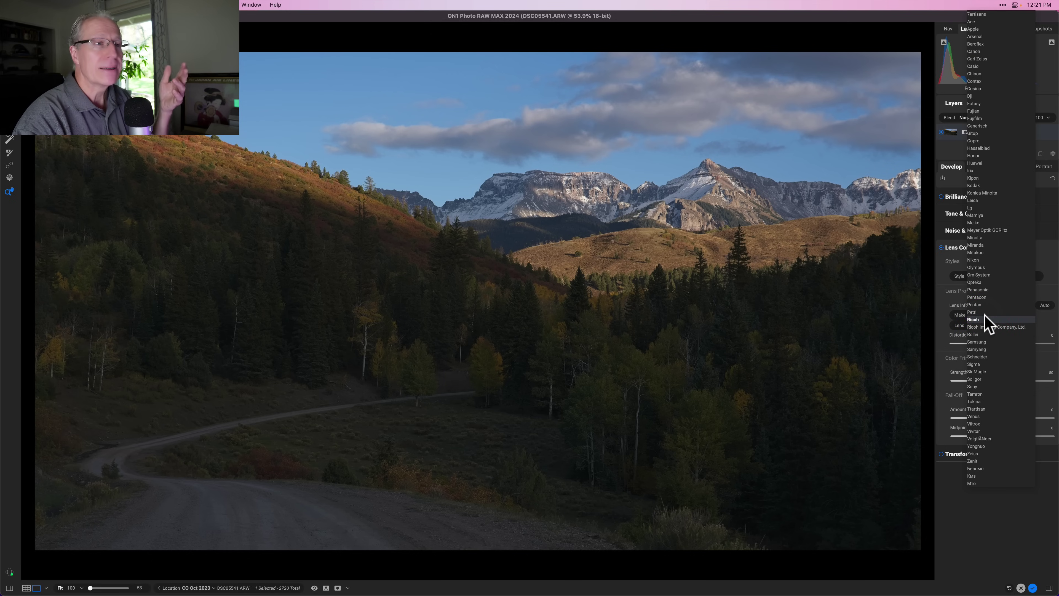
click(940, 316)
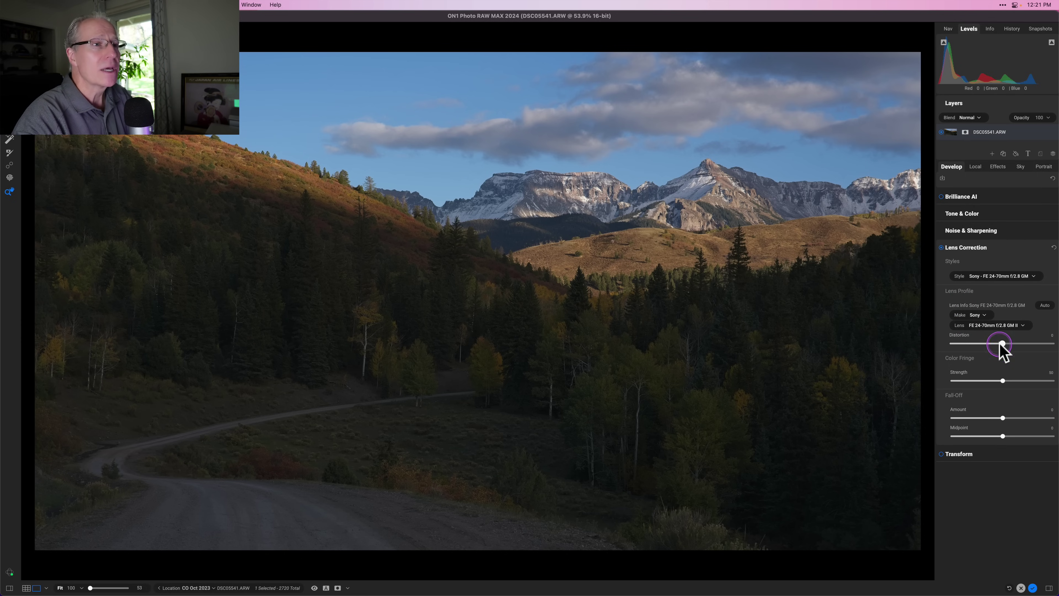
Try the Distortion slider, compare correction off and on, then collapse Lens Correction
mouse_move(1002, 343)
mouse_down()
mouse_move(1017, 344)
mouse_move(984, 344)
mouse_move(1002, 343)
mouse_up()
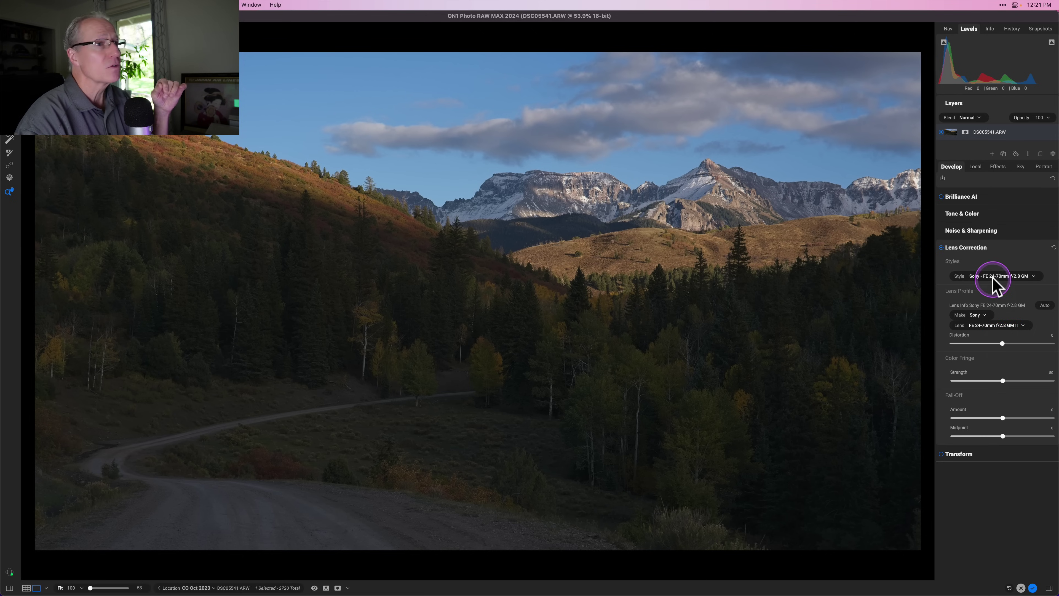
click(941, 248)
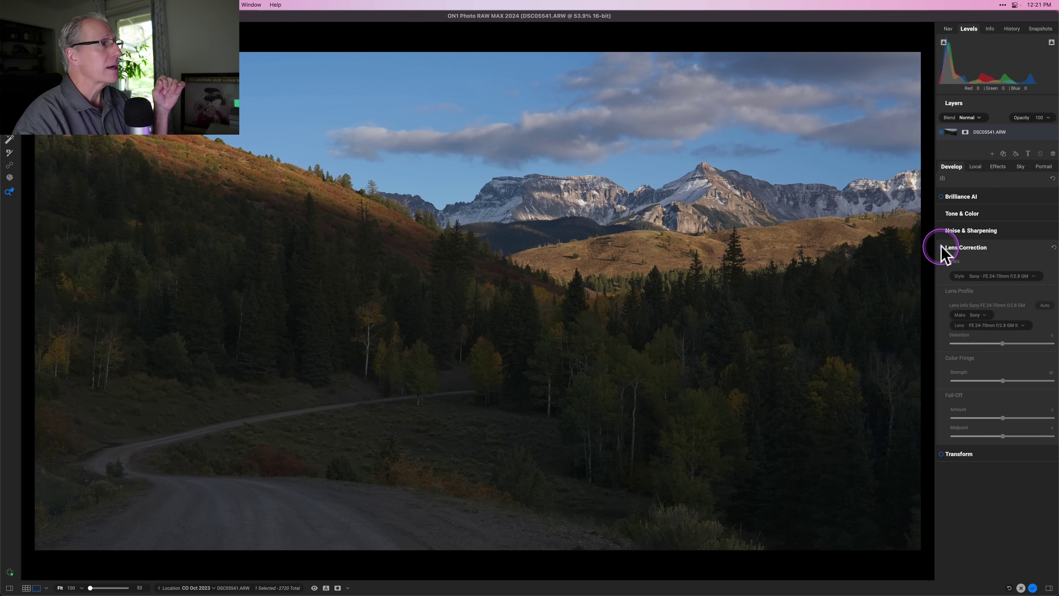
click(941, 247)
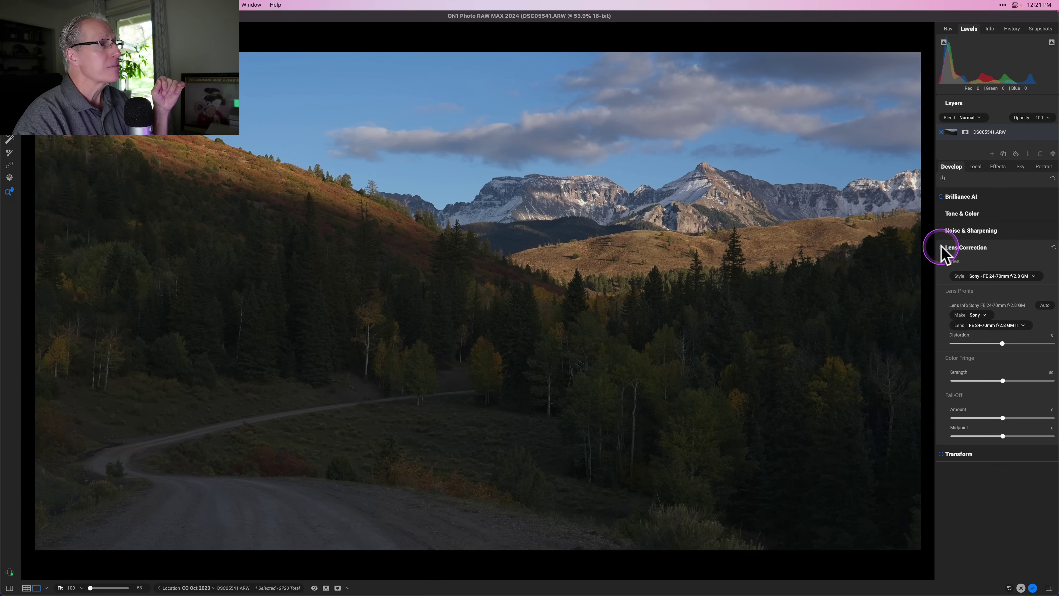
click(997, 249)
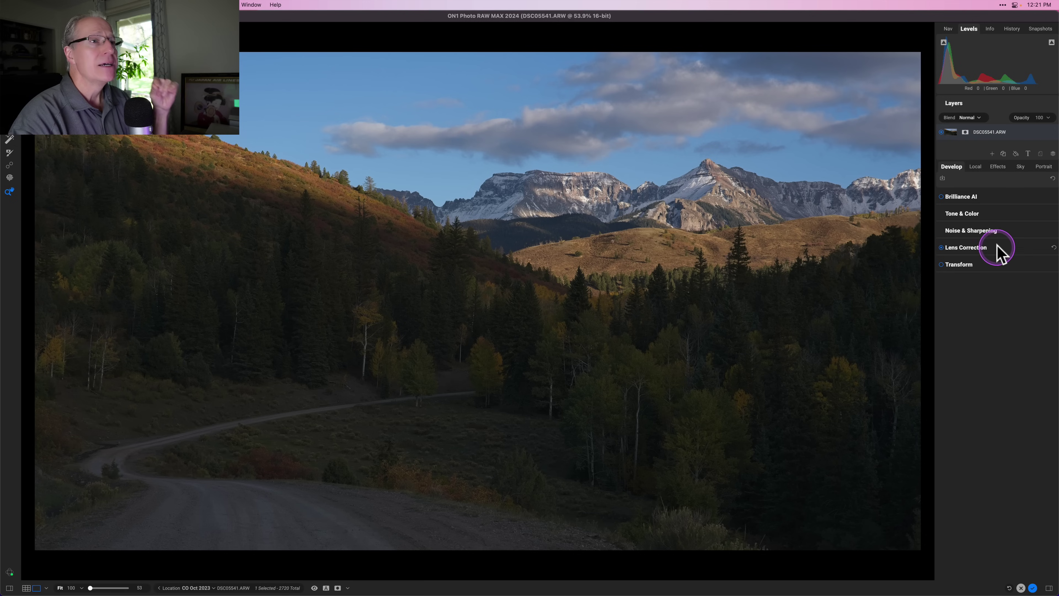
Expand Noise & Sharpening and select Both to combine NoNoise AI with Tack Sharp AI
click(1010, 229)
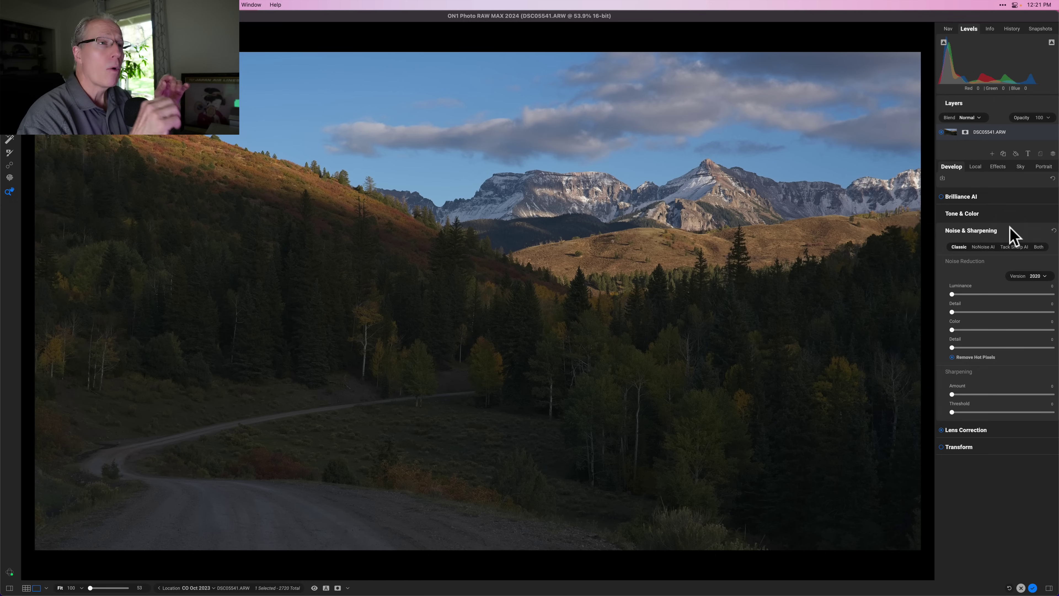
click(984, 247)
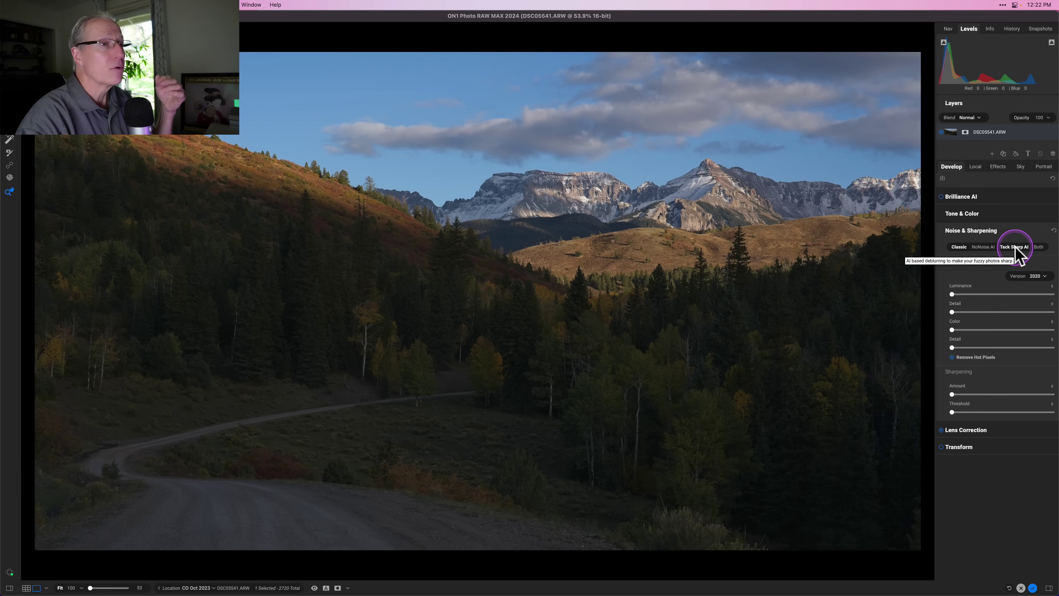
click(1039, 250)
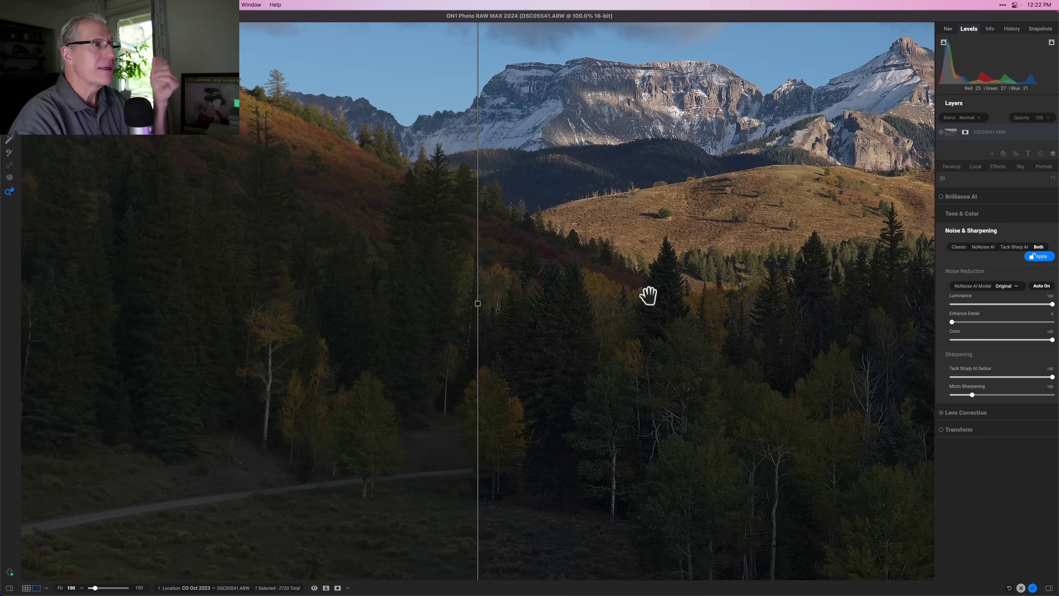
Move the before/after split, lower Micro Sharpening, and reduce Tack Sharp AI Deblur to 72
drag(648, 296, 408, 280)
drag(588, 270, 644, 294)
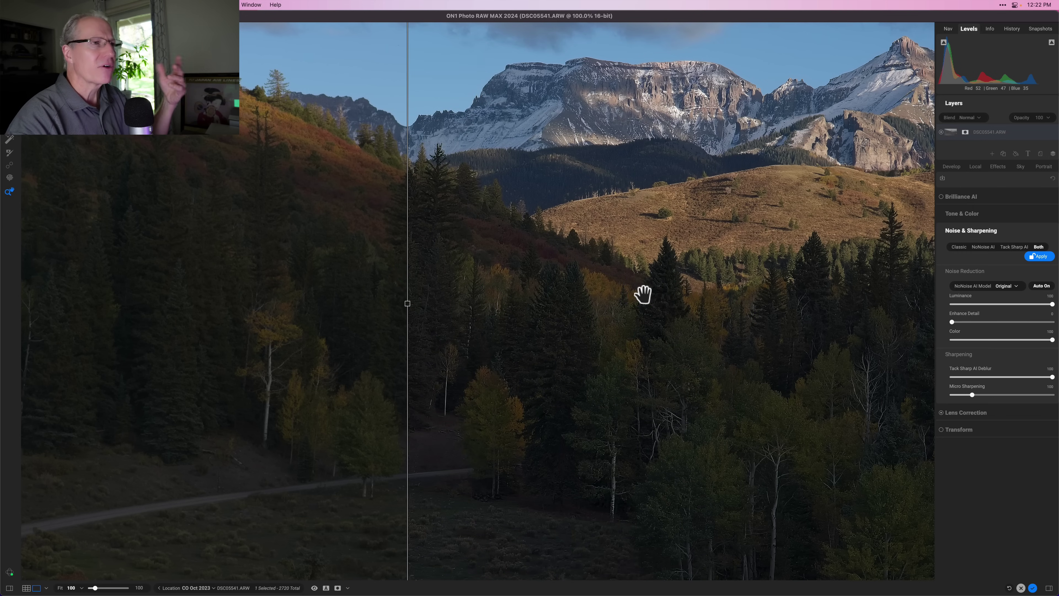
drag(807, 287, 823, 295)
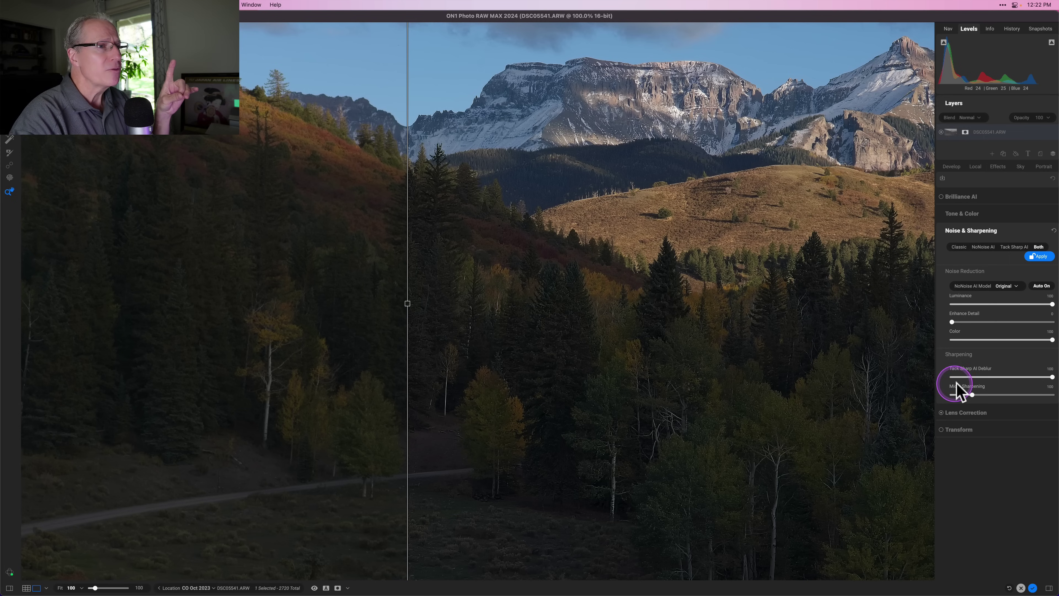
click(963, 395)
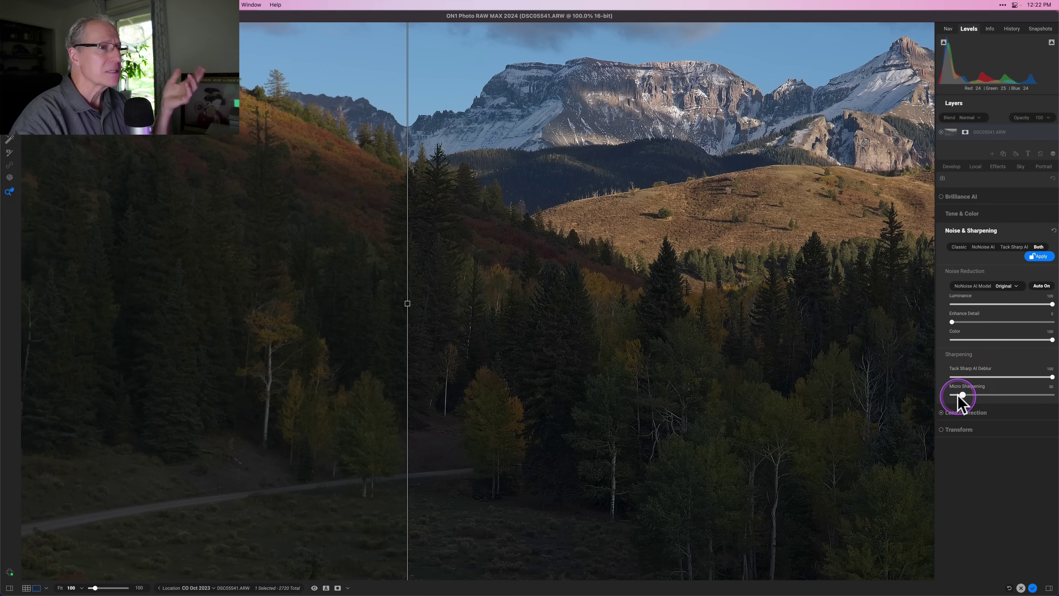
click(1023, 375)
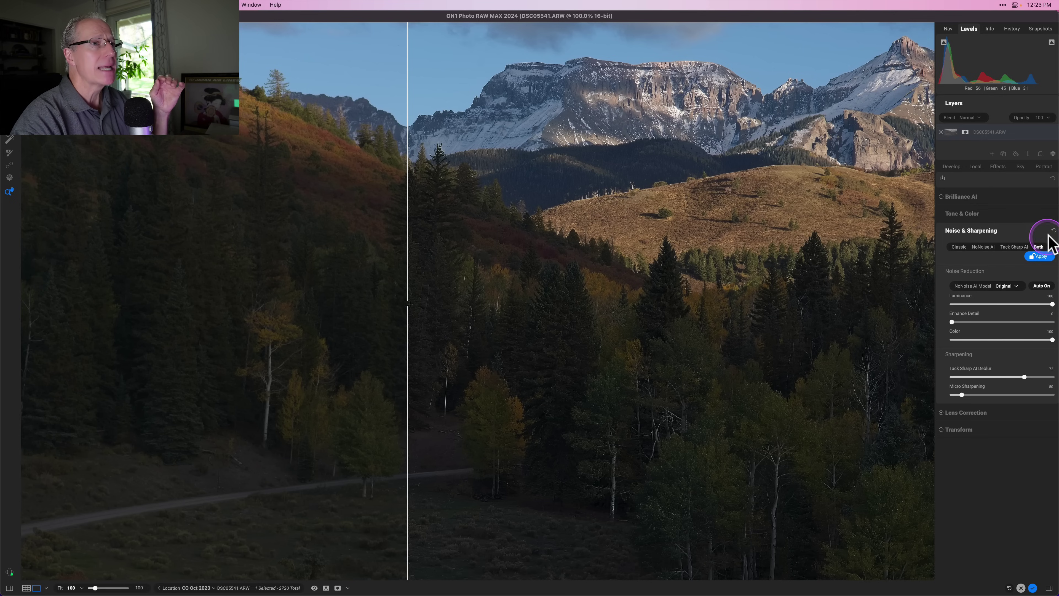
Reset Noise & Sharpening, return the view to Fit, and collapse the section
click(1054, 231)
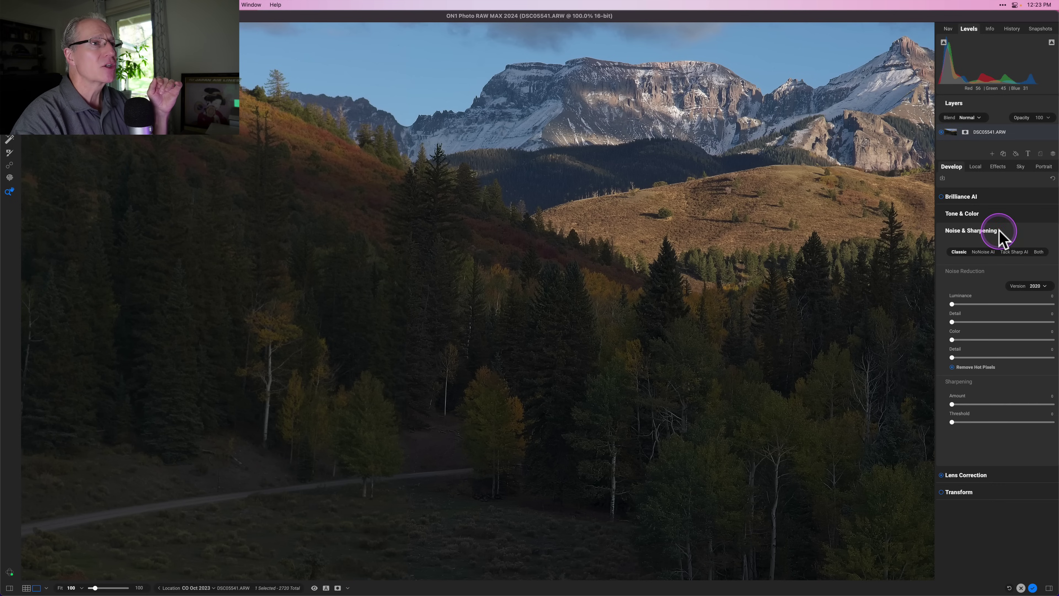
click(999, 231)
click(693, 335)
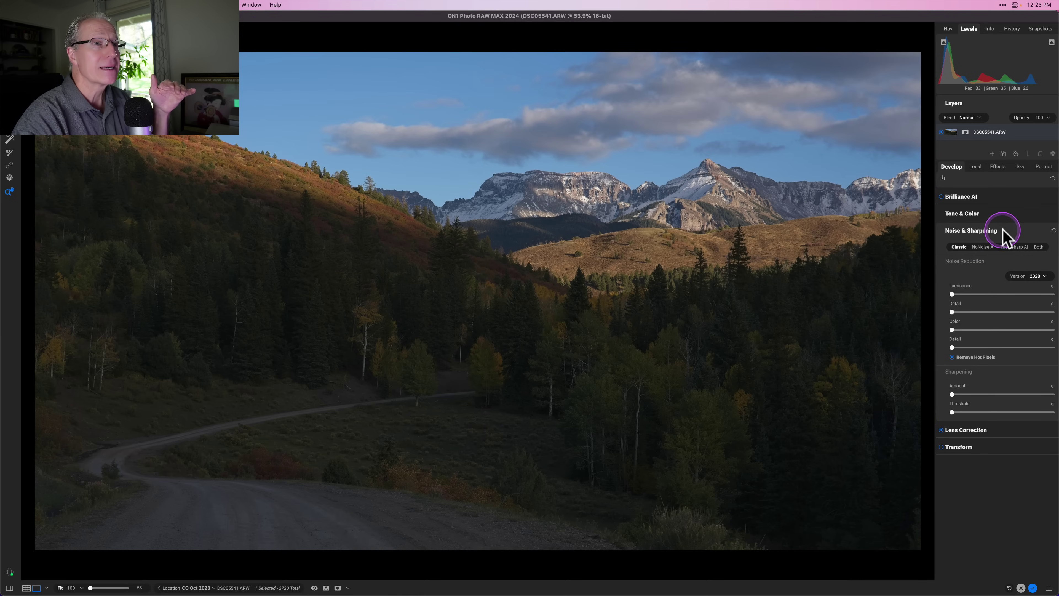
click(1003, 230)
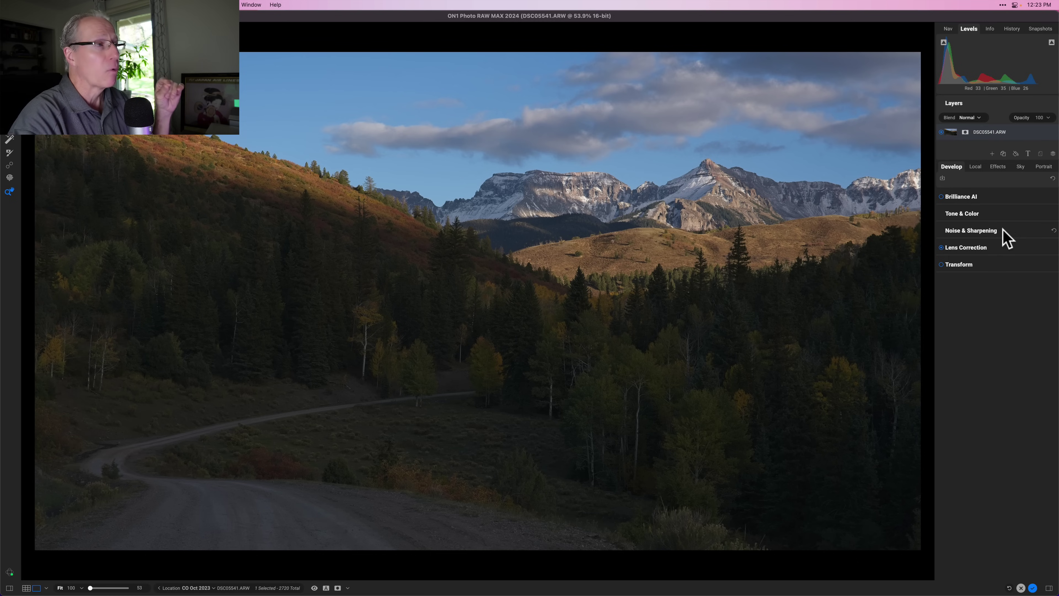
Expand the Tone & Color section, with its tone sliders at 0
click(987, 207)
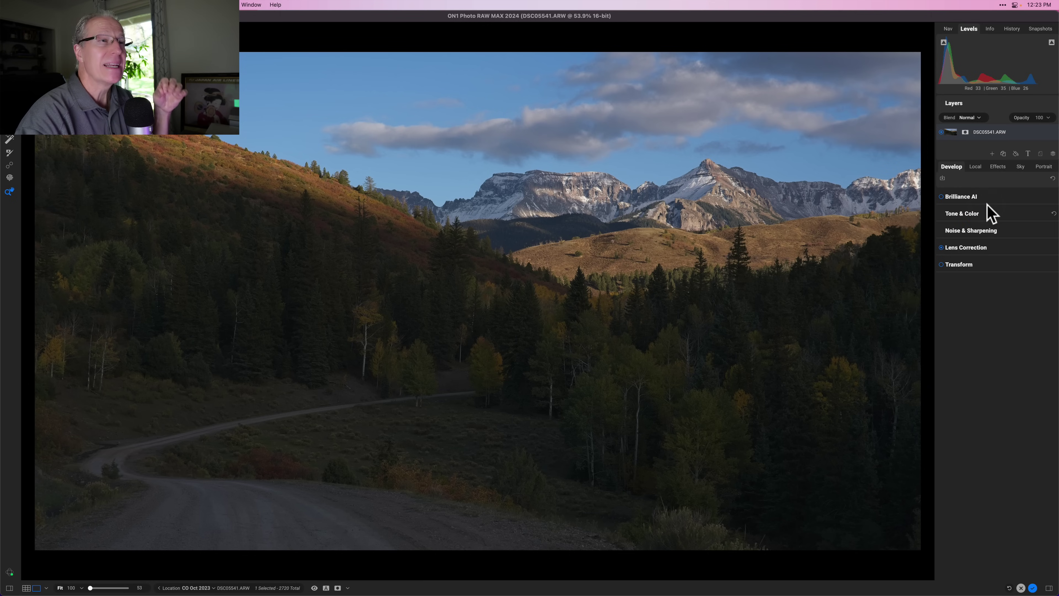
click(987, 210)
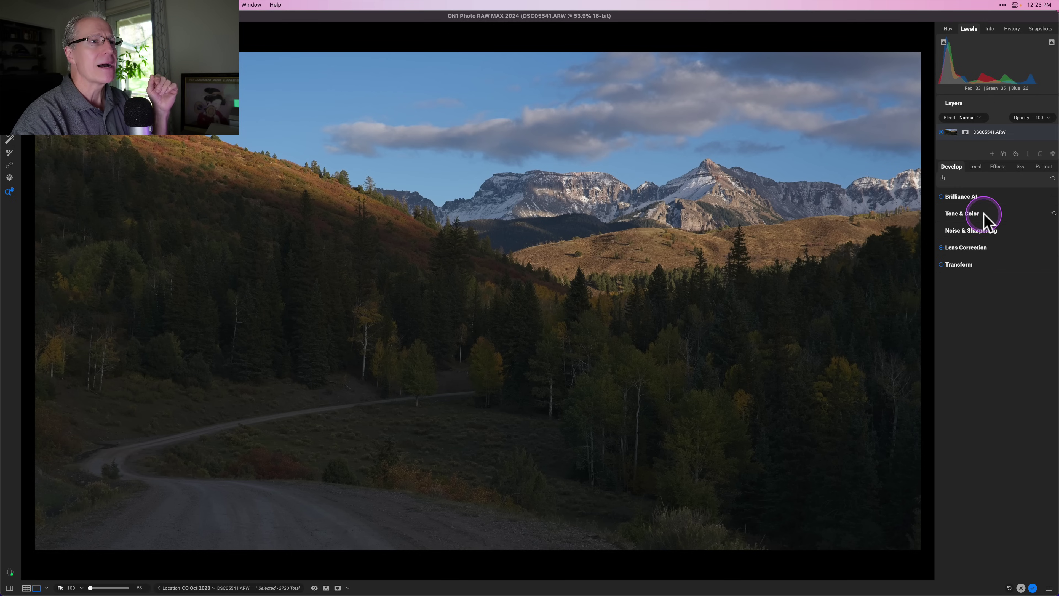
click(984, 215)
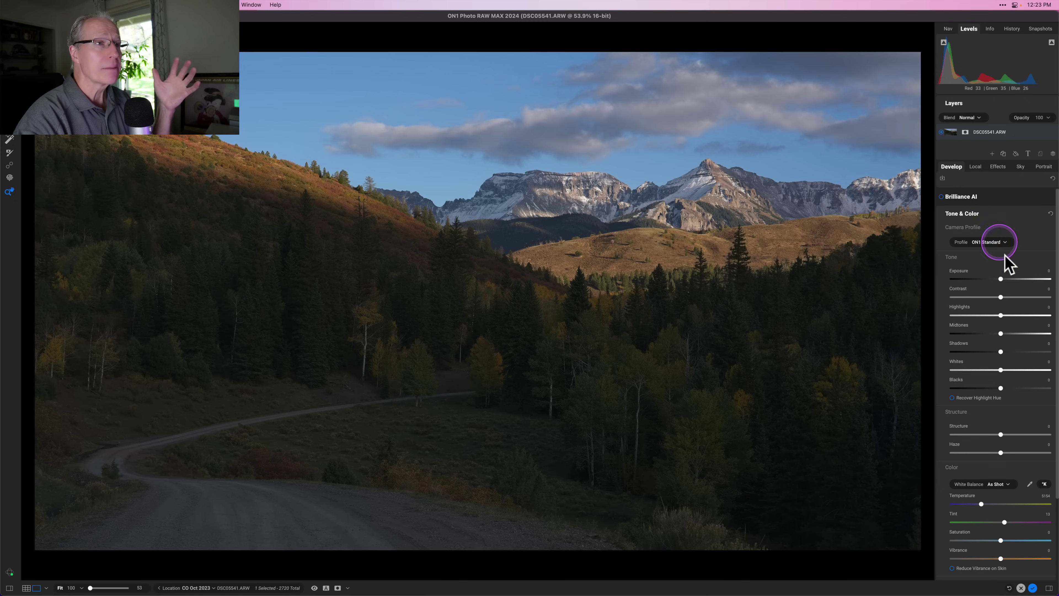
scroll(1008, 290, down, 2)
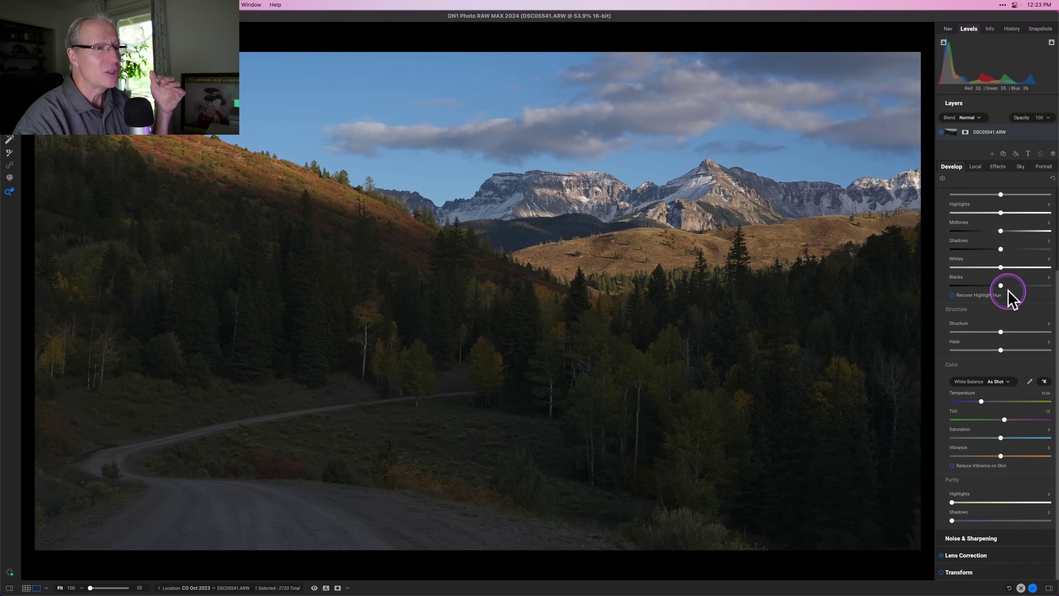
scroll(1008, 290, up, 3)
scroll(1011, 298, up, 2)
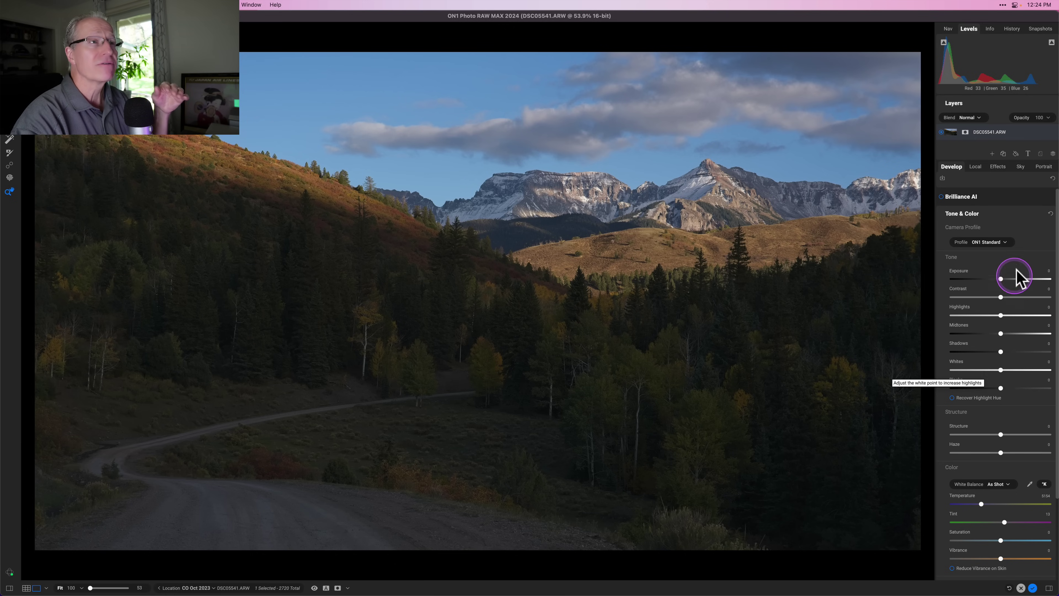
Open the Camera Profile list, currently set to ON1 Standard
click(980, 203)
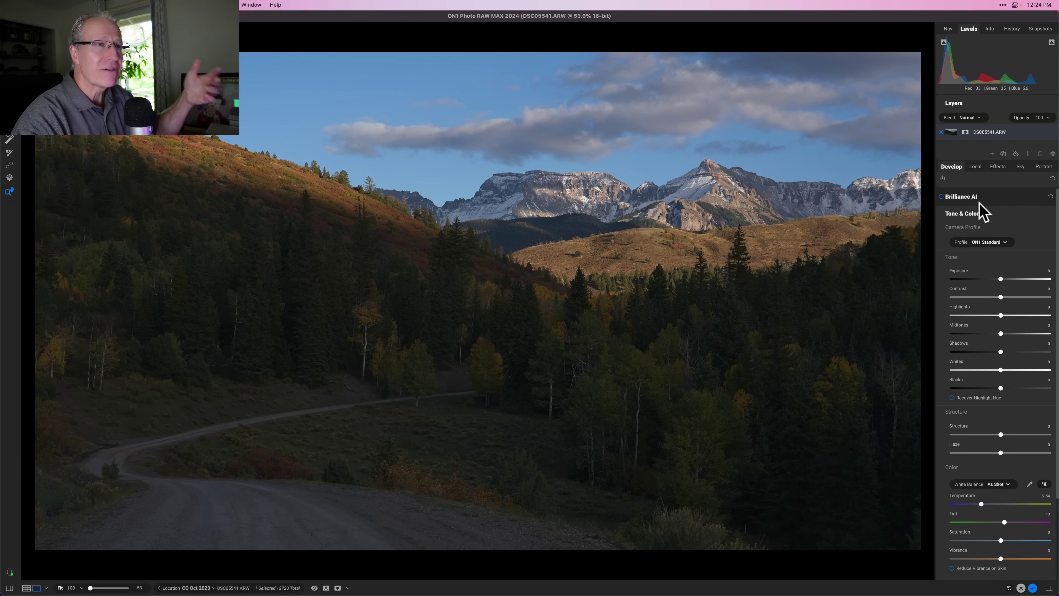
click(980, 211)
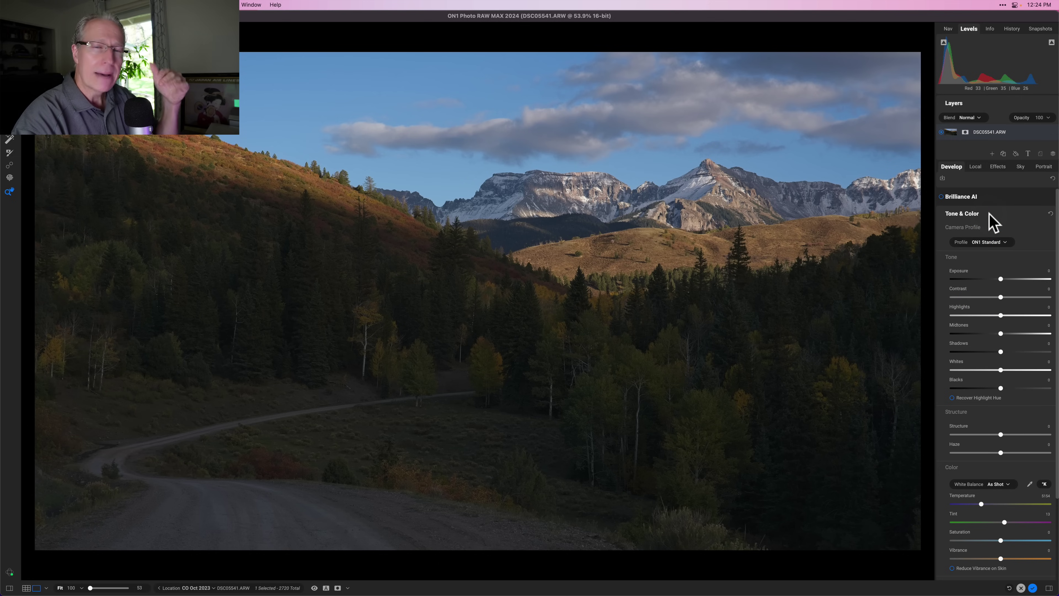
click(987, 234)
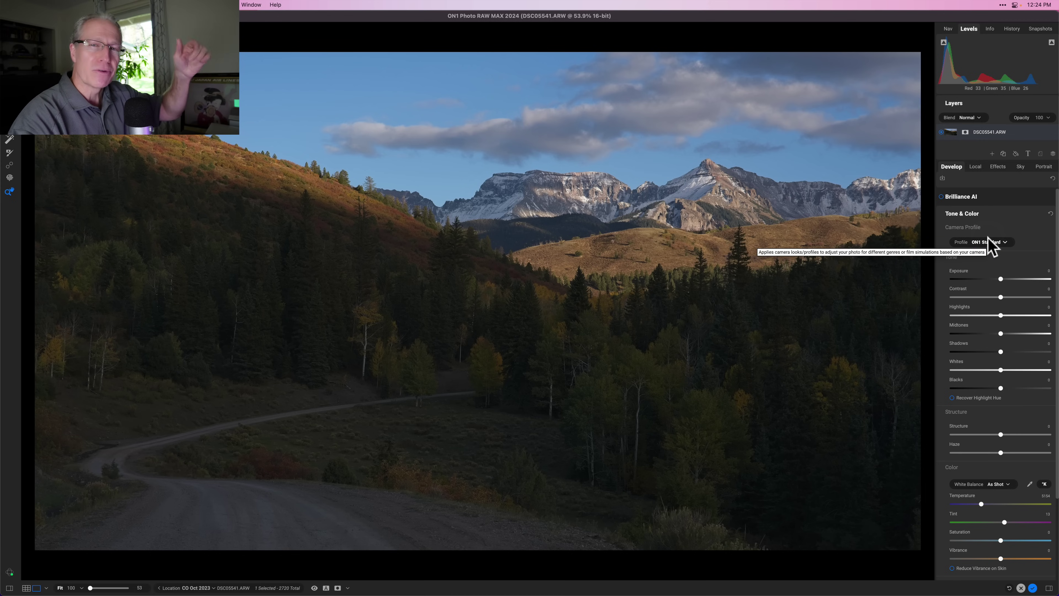
click(998, 243)
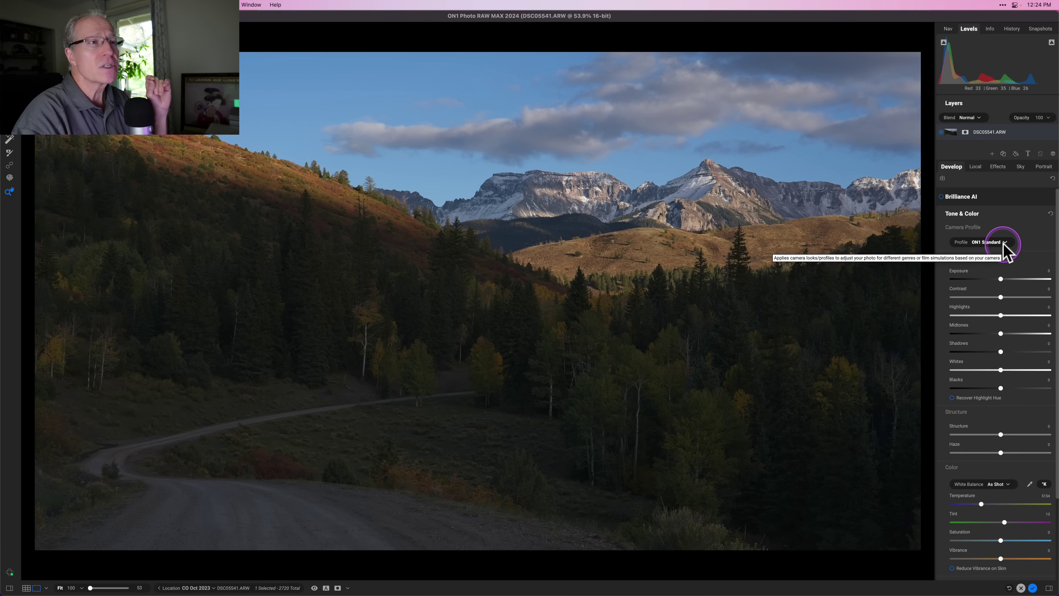
Switch the camera profile to Sony ILCE-7RM3 Camera Light.dcp and compare with the unedited photo
click(1003, 244)
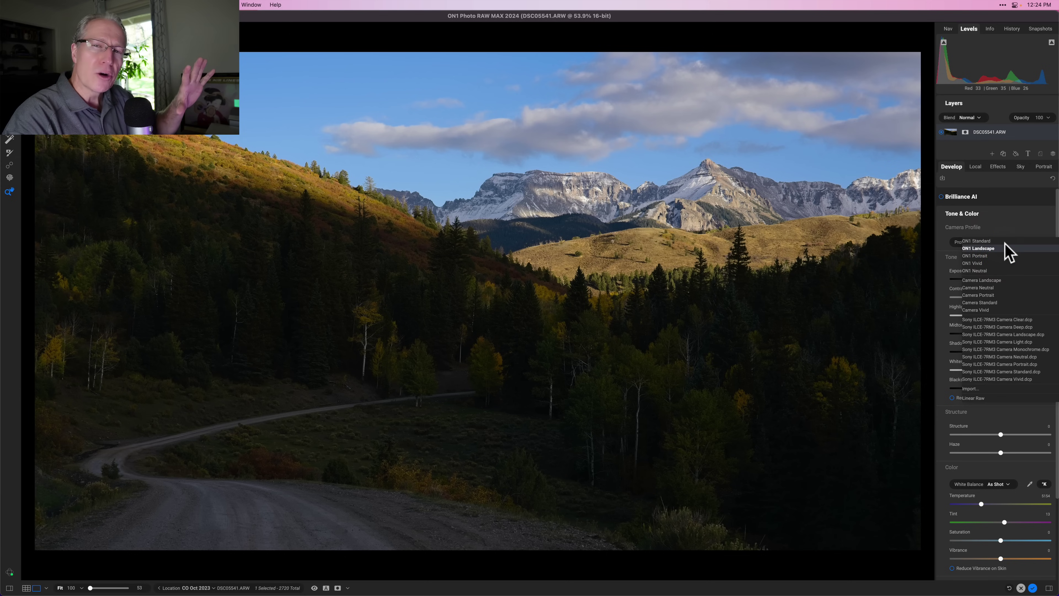
drag(1009, 250, 997, 342)
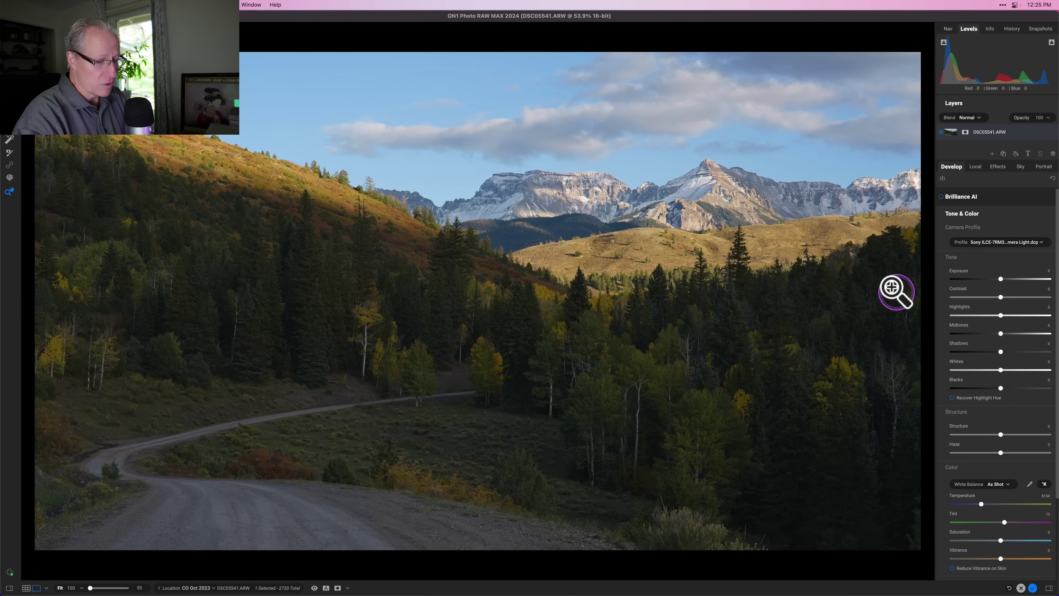
drag(893, 288, 893, 288)
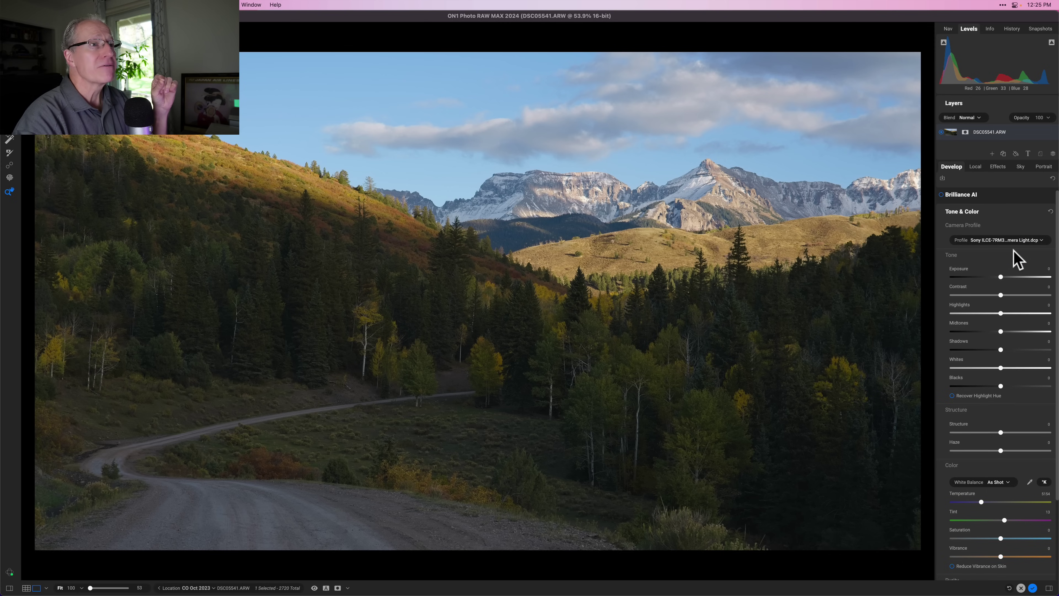
scroll(1013, 250, down, 3)
scroll(1013, 251, down, 1)
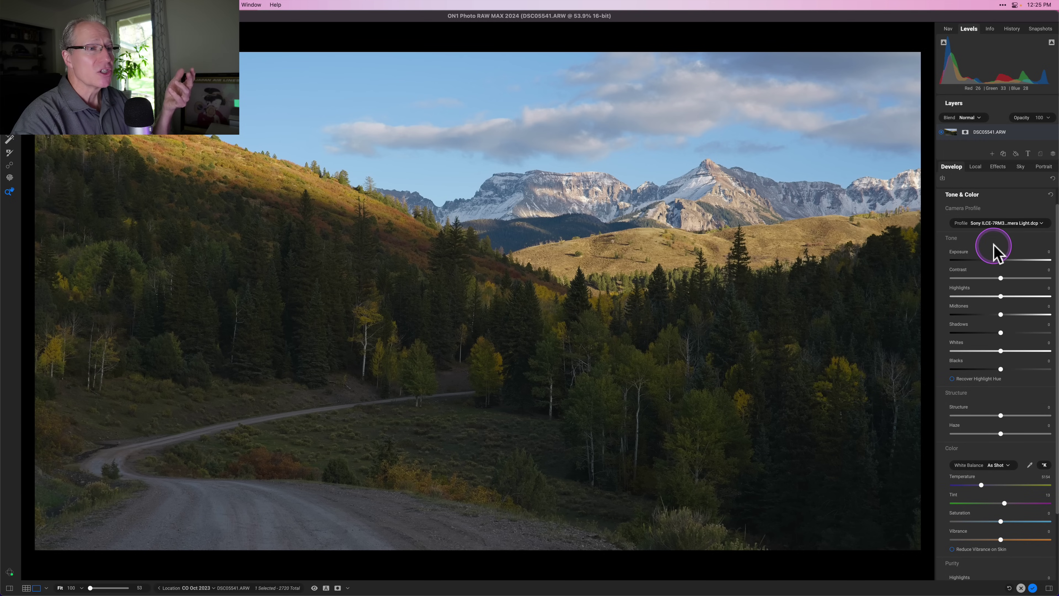
scroll(983, 457, up, 3)
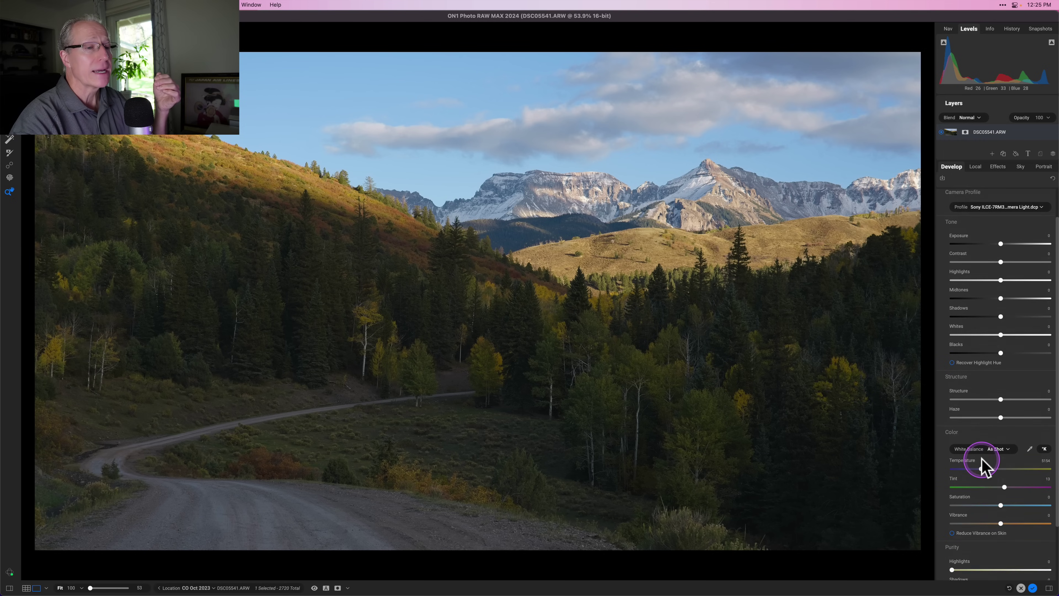
scroll(982, 459, down, 1)
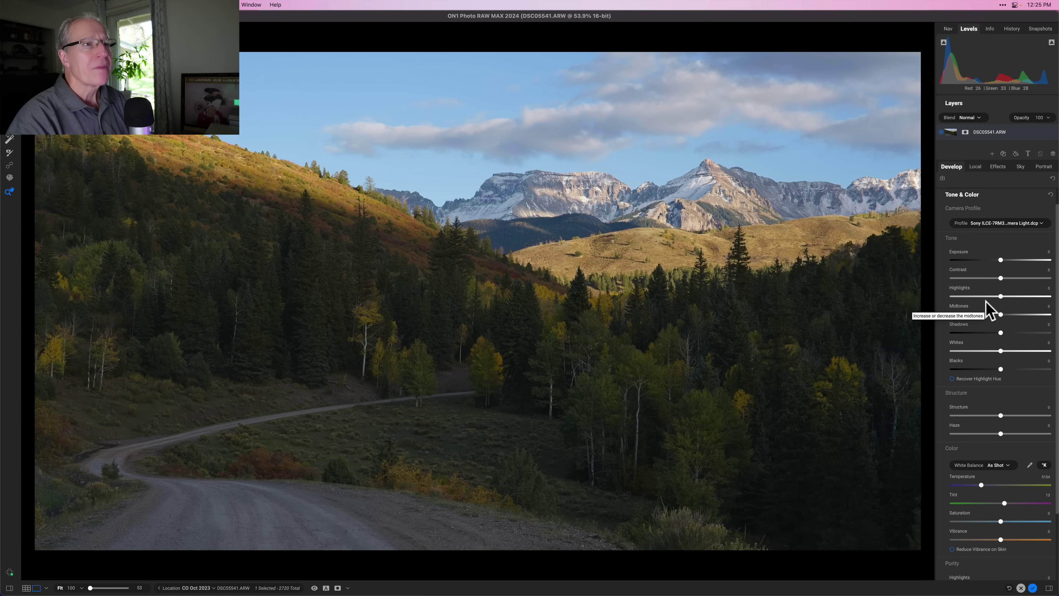
click(995, 290)
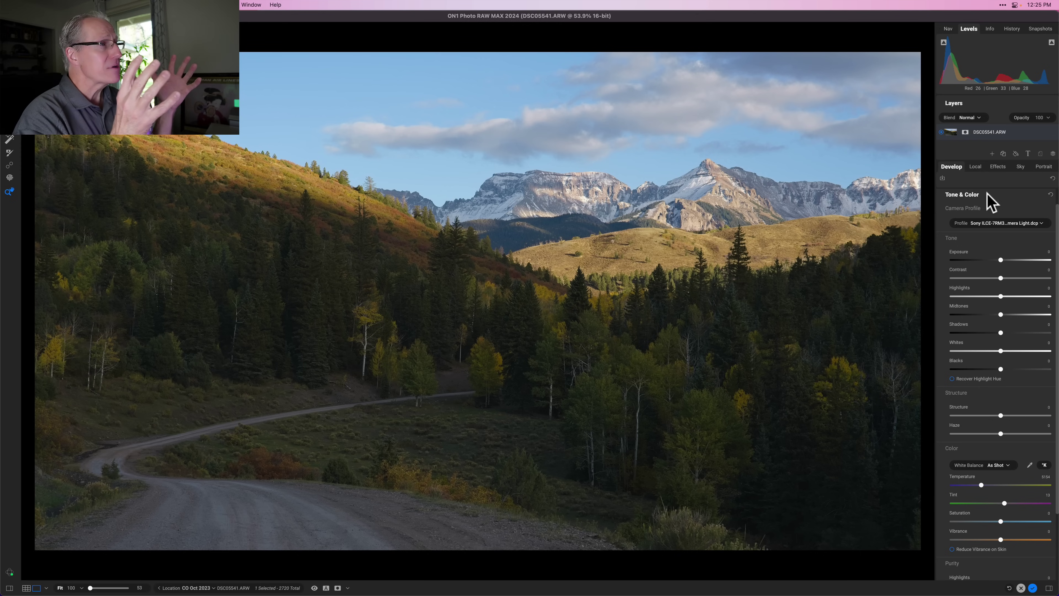
click(1001, 260)
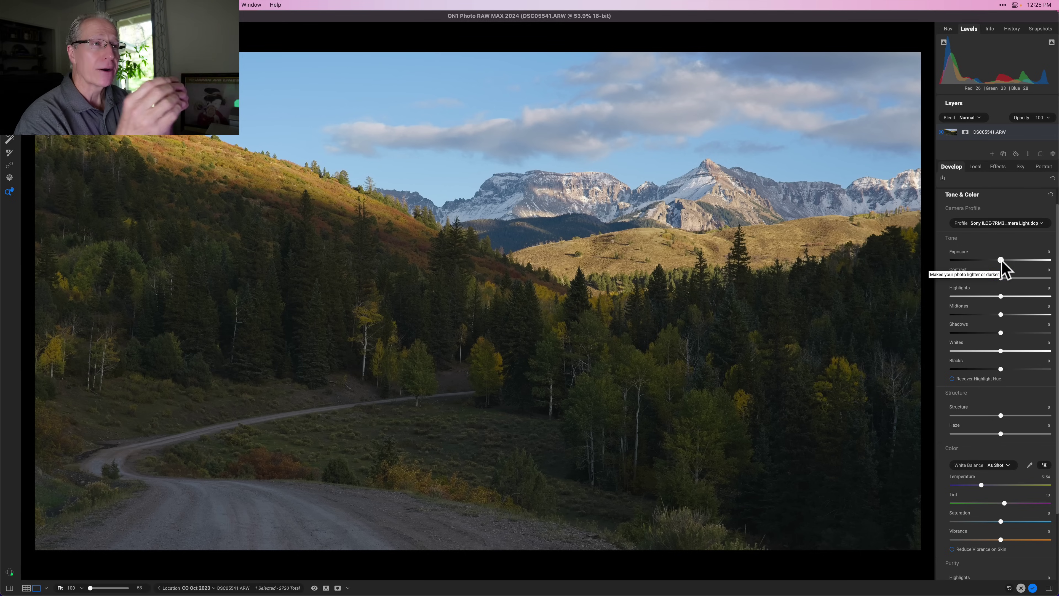
drag(1001, 314, 999, 301)
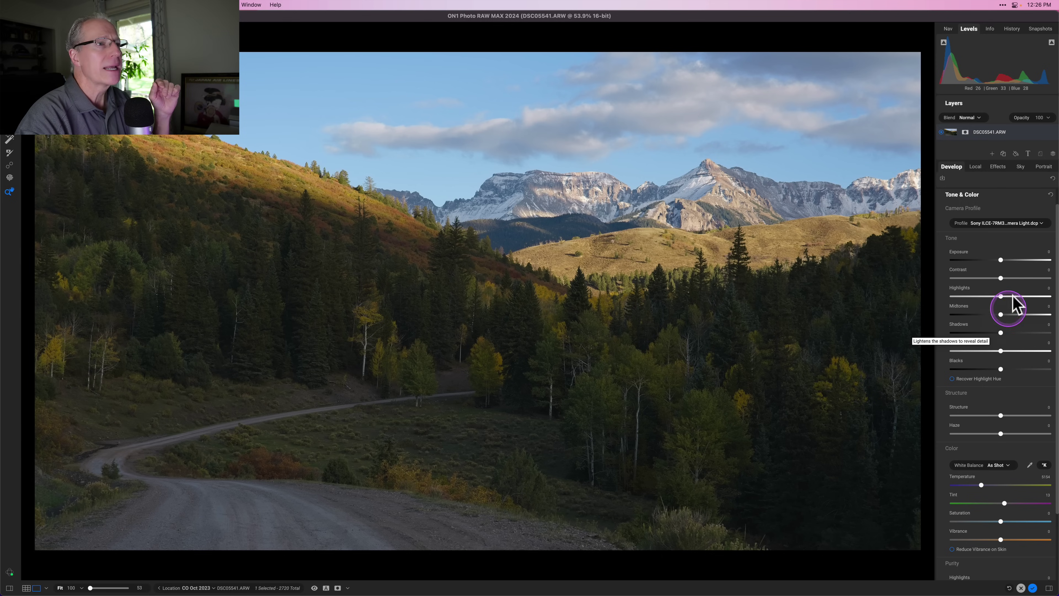
Try brightening Midtones and Shadows, then reset both back to 0
click(1002, 314)
drag(1001, 314, 1014, 313)
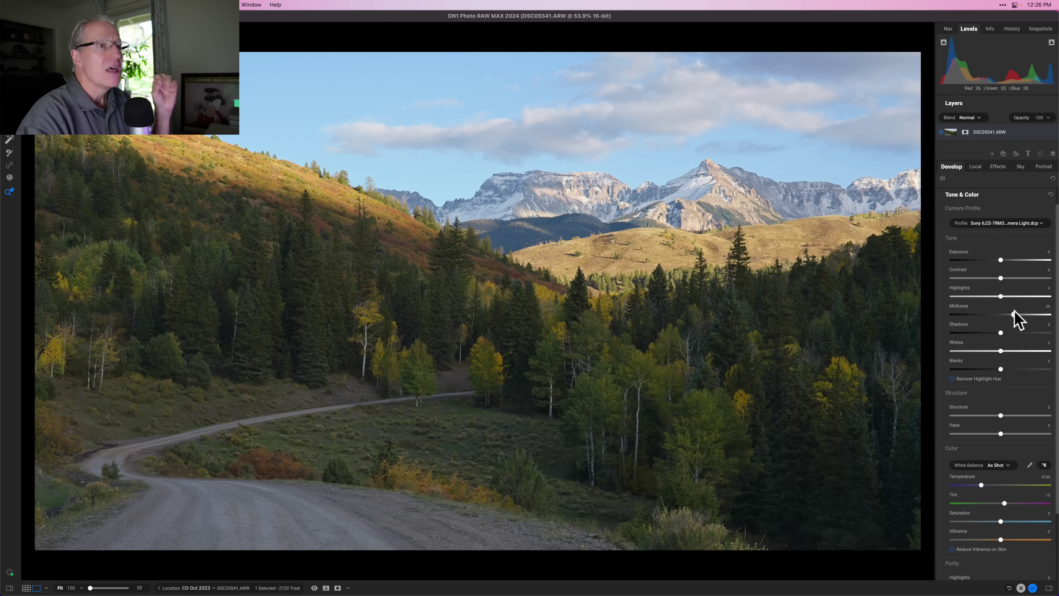
click(1015, 313)
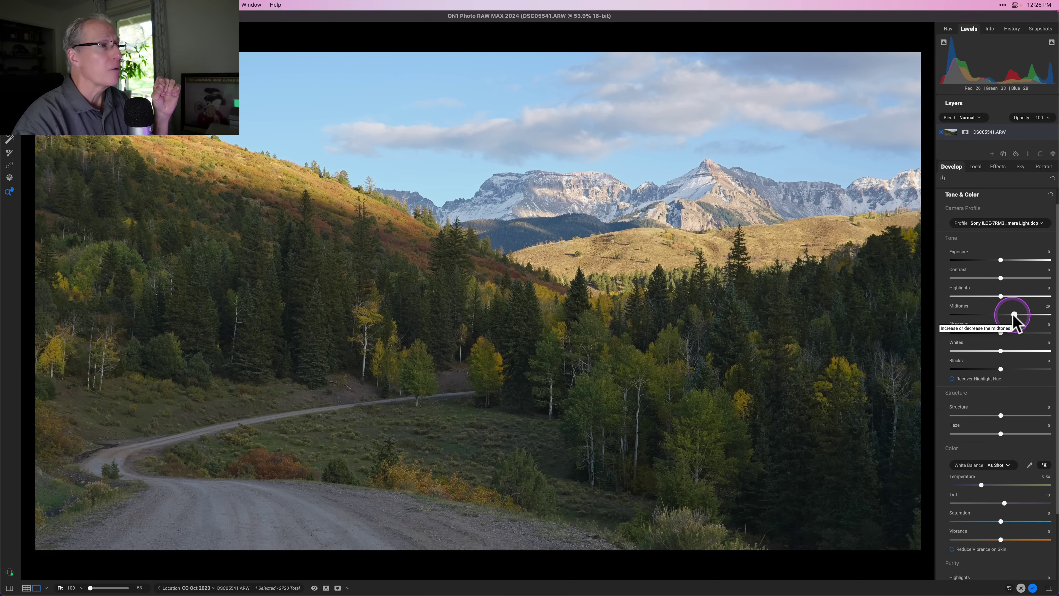
double_click(1009, 316)
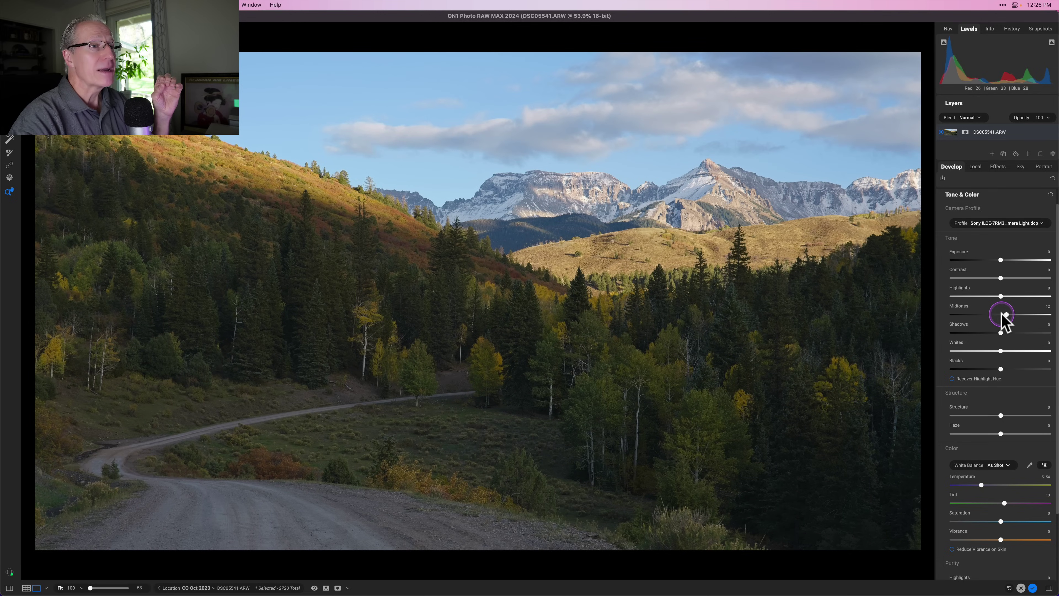
drag(1001, 331, 1012, 332)
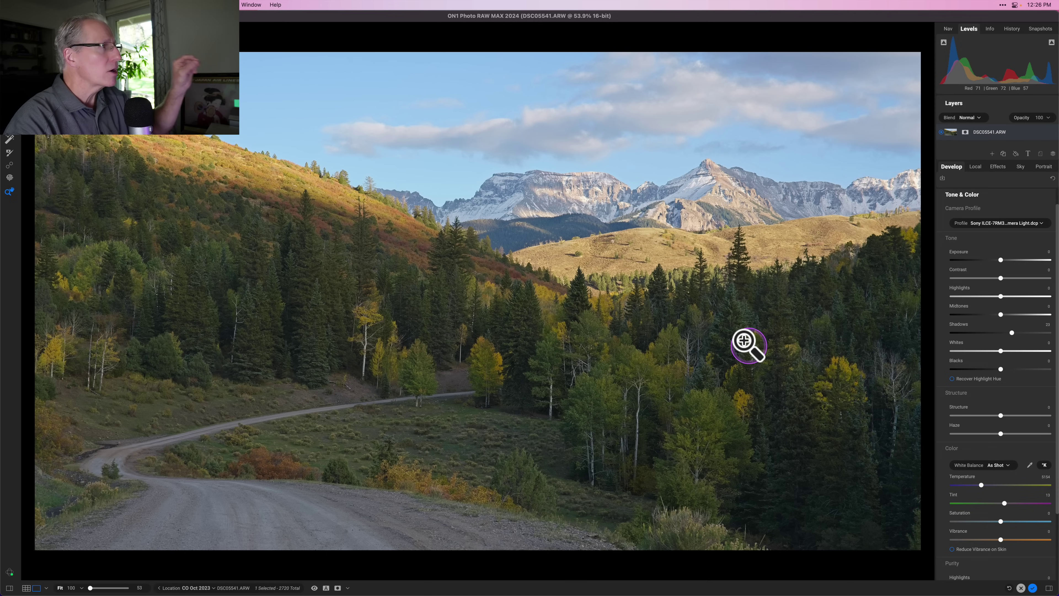
drag(1012, 332, 1003, 332)
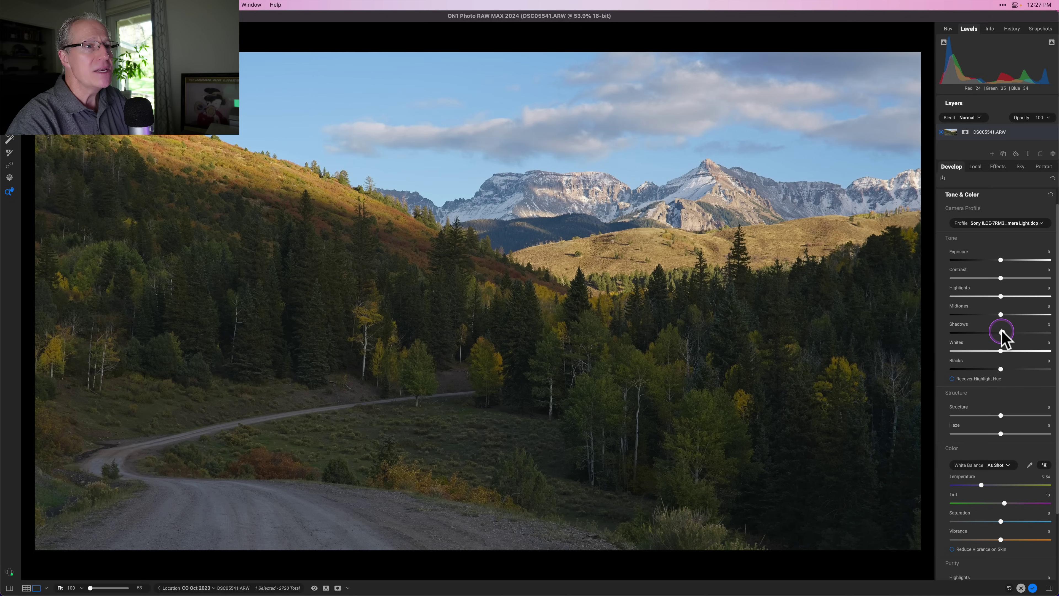
double_click(1002, 332)
Raise Midtones to 34 and lower Highlights to -25
drag(1001, 315, 1012, 315)
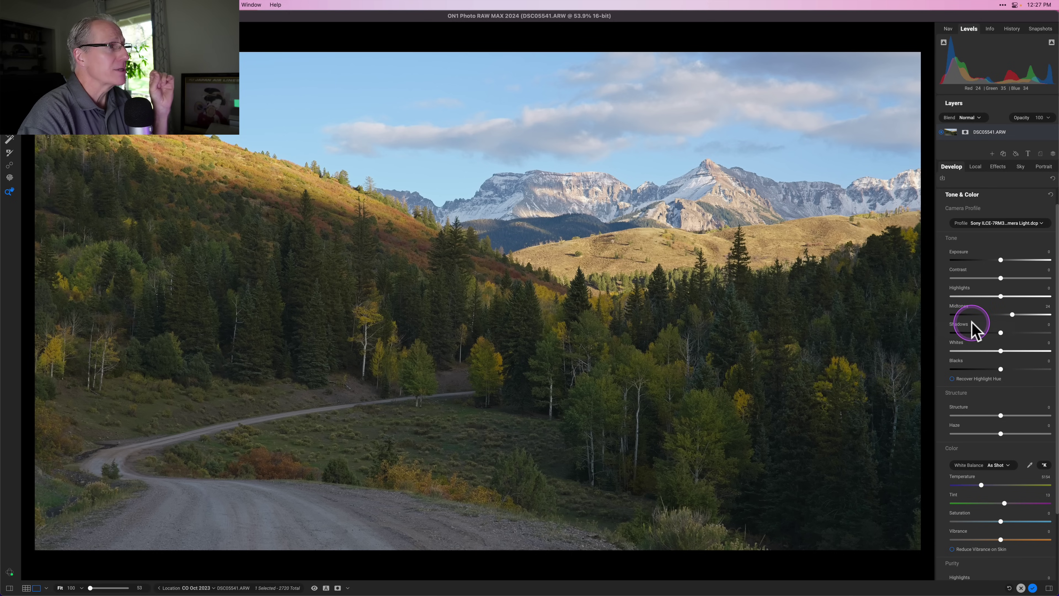
click(1001, 295)
drag(1001, 296, 988, 295)
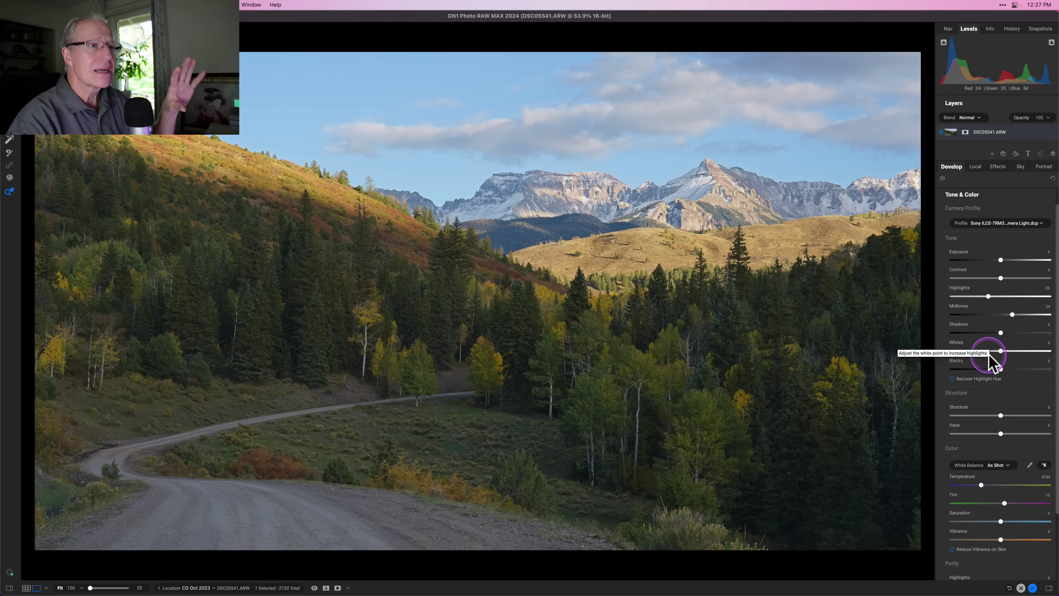
Raise Structure, then lower it to 31 for softer detail
scroll(988, 354, down, 2)
scroll(988, 354, down, 1)
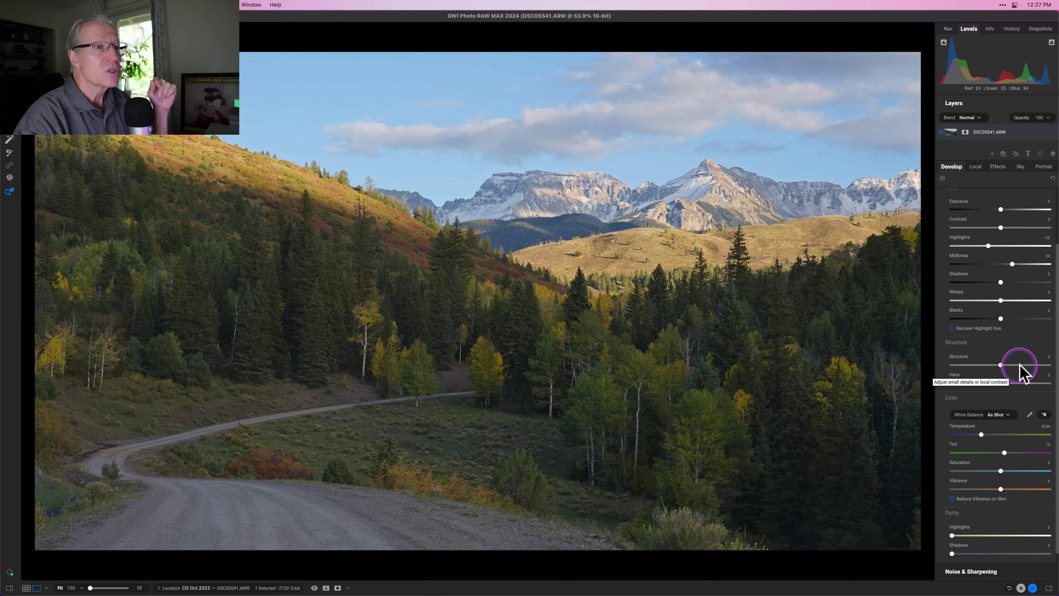
drag(1020, 363, 1032, 365)
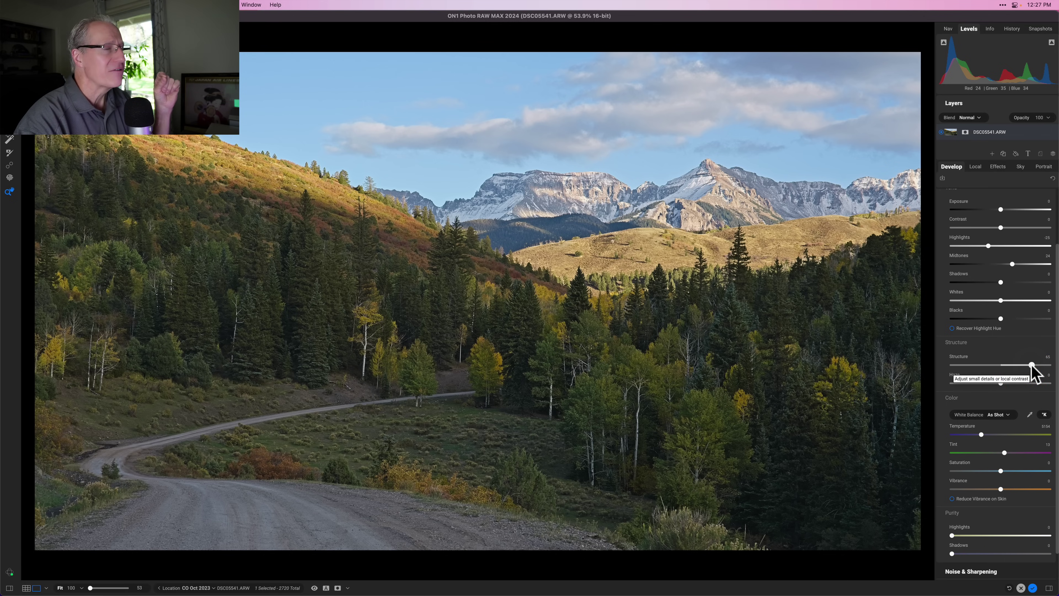
drag(1032, 365, 1001, 366)
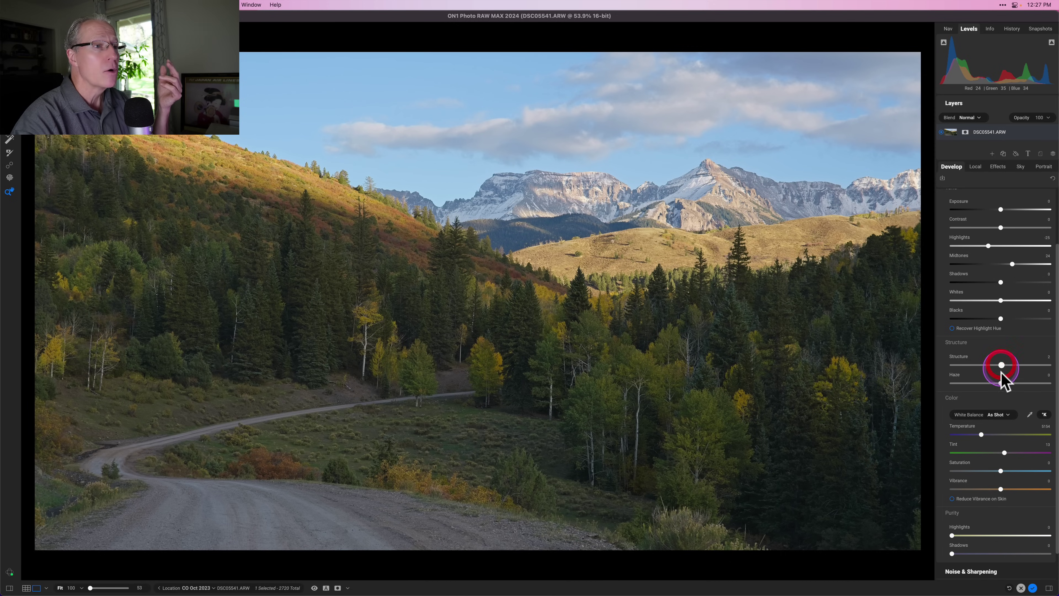
Test Haze on the sky and mountains, then return it to 0
click(1001, 383)
mouse_move(1001, 383)
mouse_down()
mouse_move(1041, 382)
mouse_move(954, 392)
mouse_move(984, 388)
mouse_up()
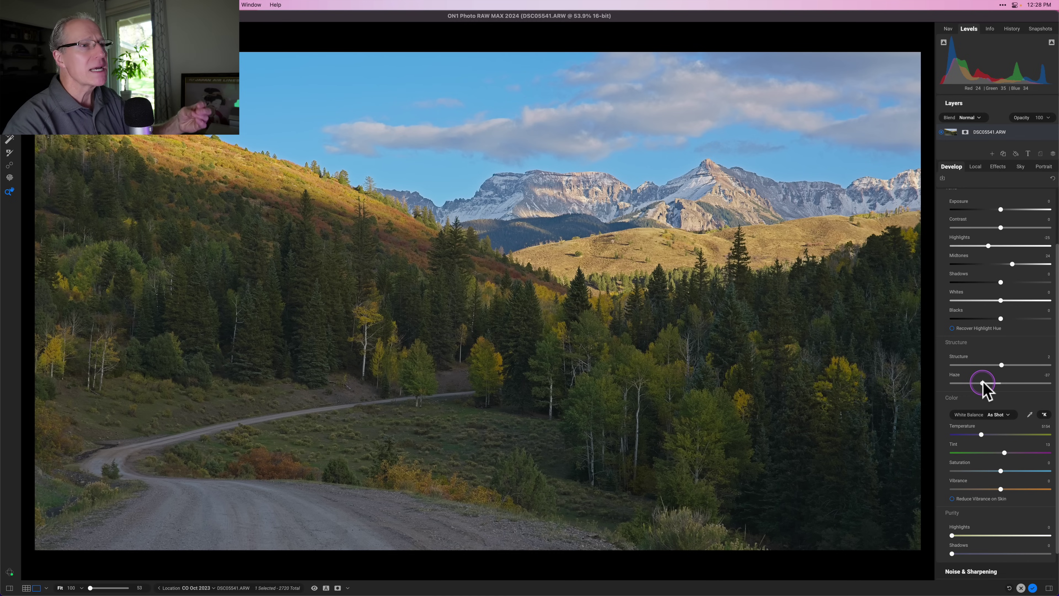
drag(983, 381, 988, 382)
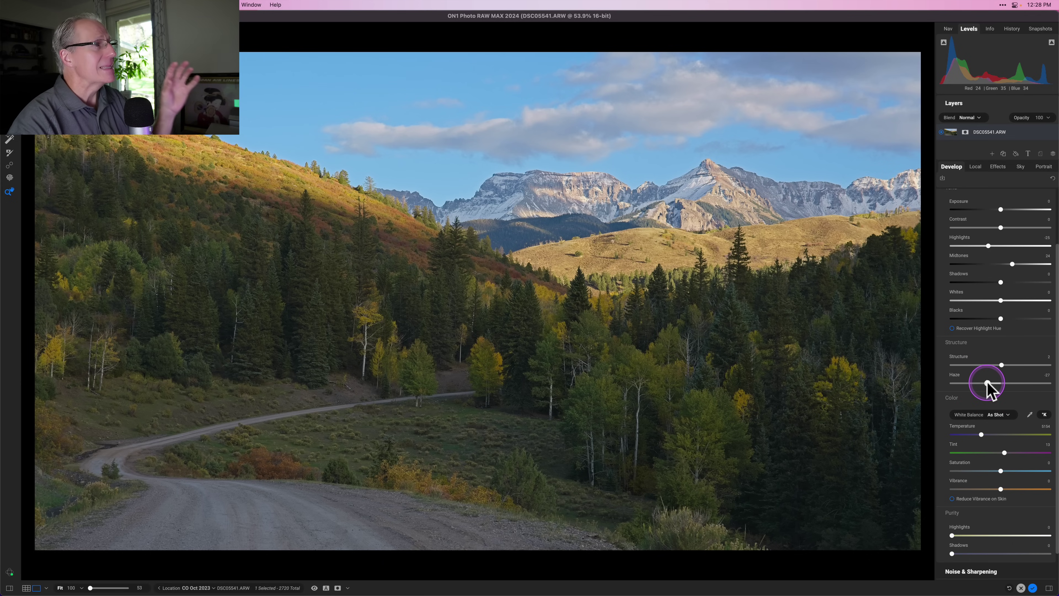
drag(988, 381, 998, 381)
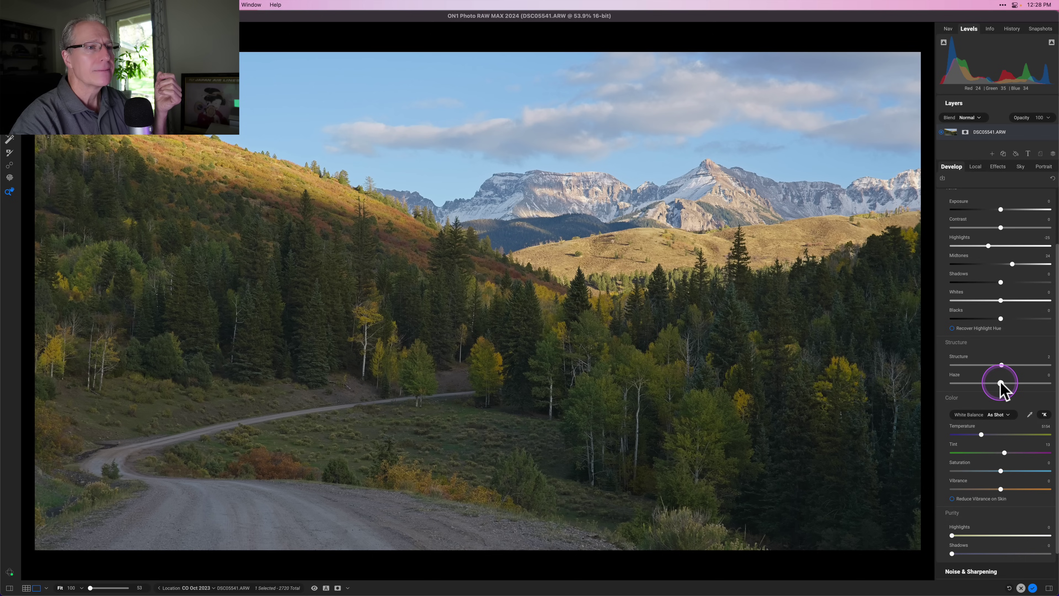
Adjust Temperature and Tint for a Custom white balance, settling Tint at 24
scroll(1000, 393, down, 2)
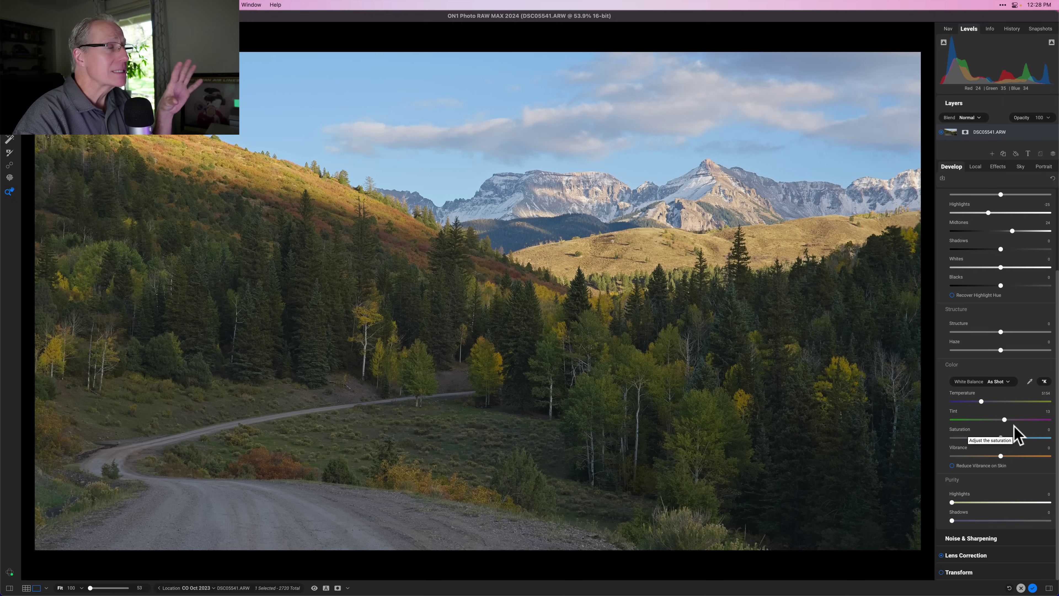
click(995, 442)
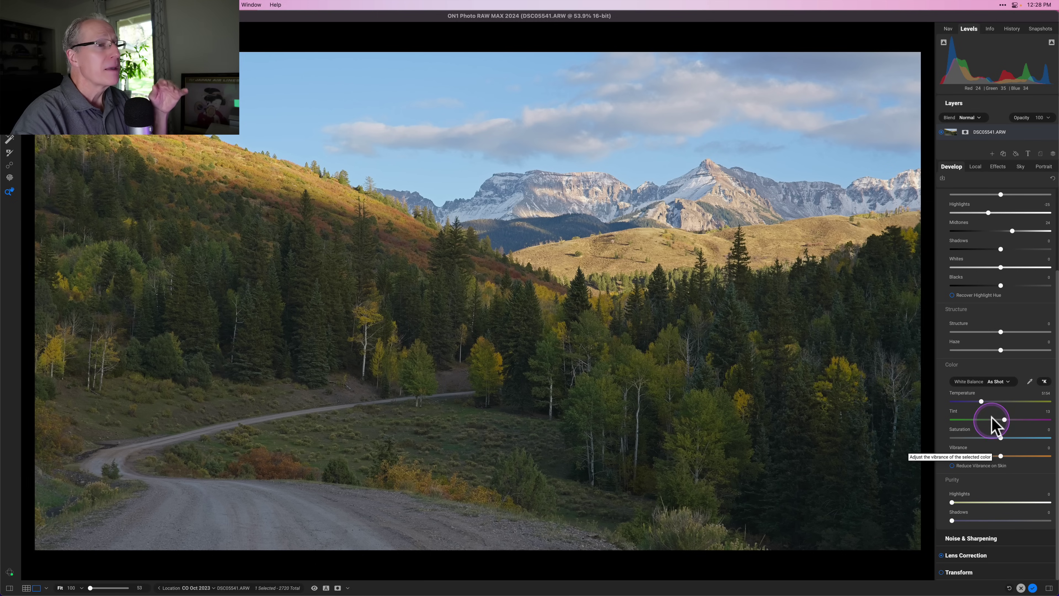
click(982, 401)
mouse_move(981, 402)
mouse_down()
mouse_move(995, 402)
mouse_move(981, 401)
mouse_up()
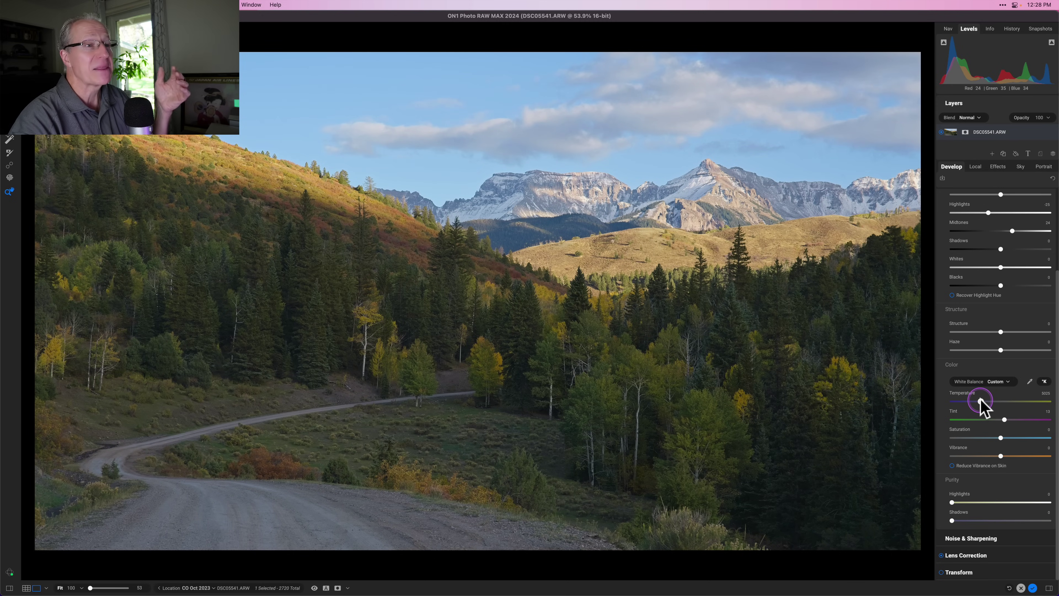
click(1004, 419)
drag(1005, 421, 1008, 421)
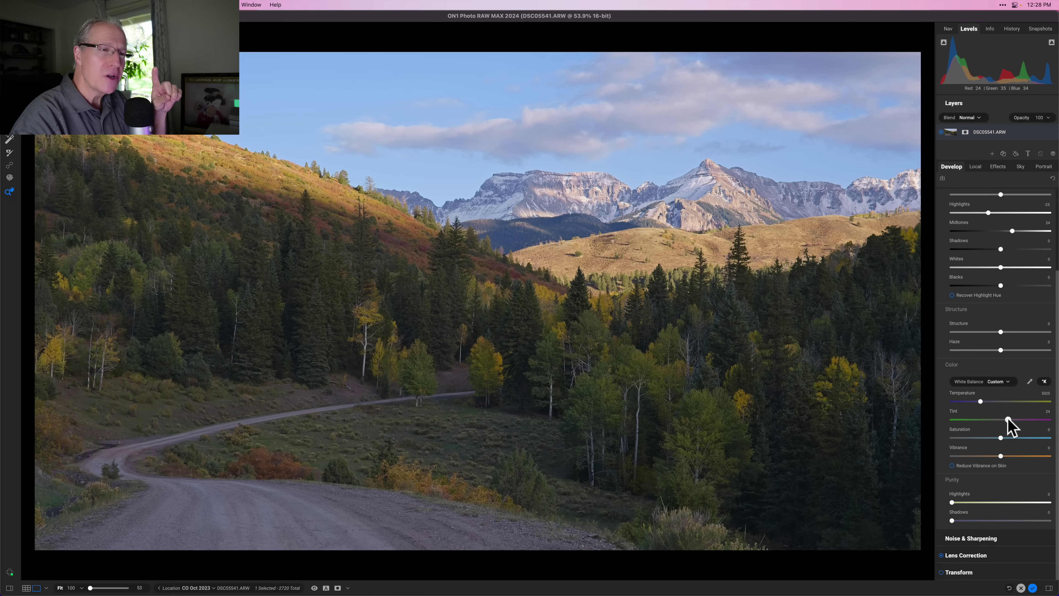
click(999, 409)
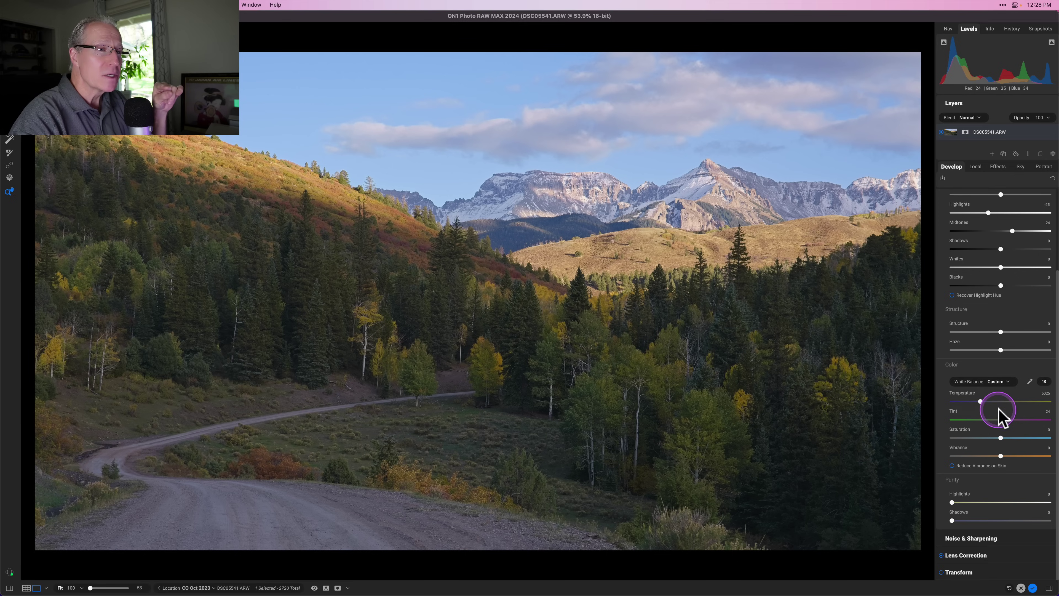
click(1006, 383)
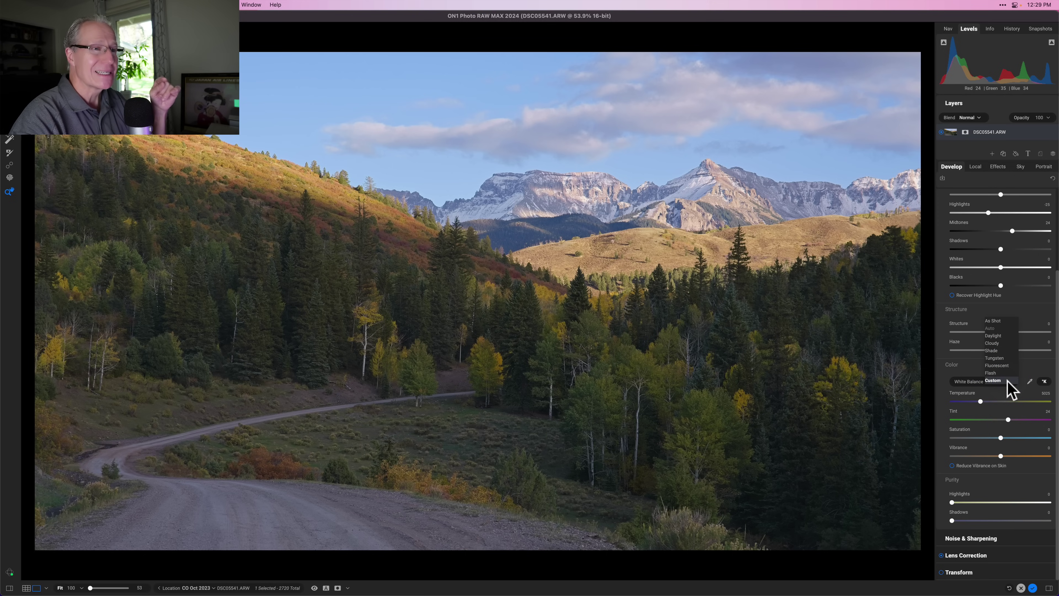
click(1007, 380)
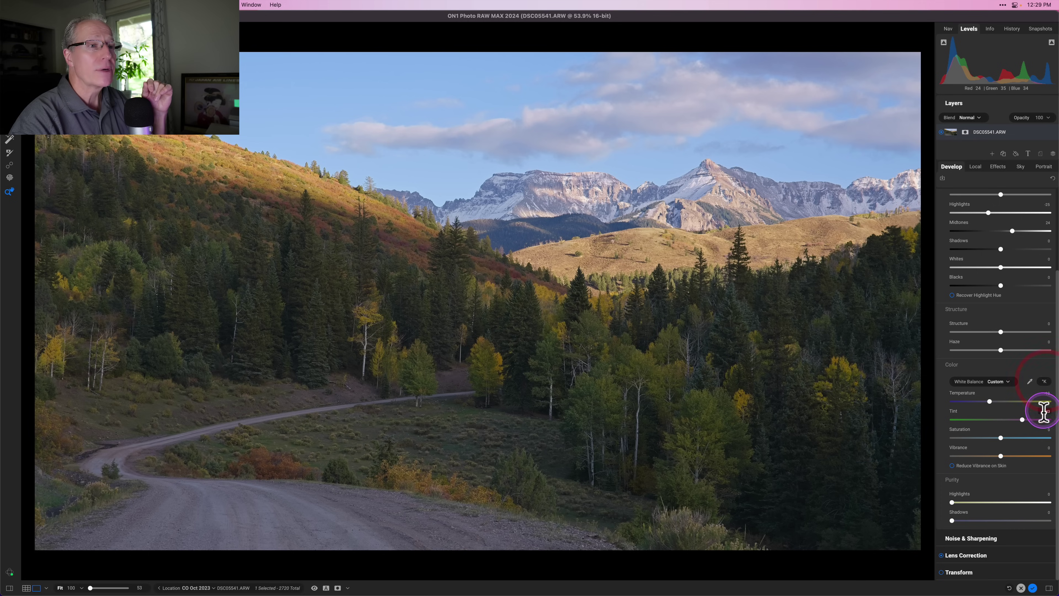
click(1045, 382)
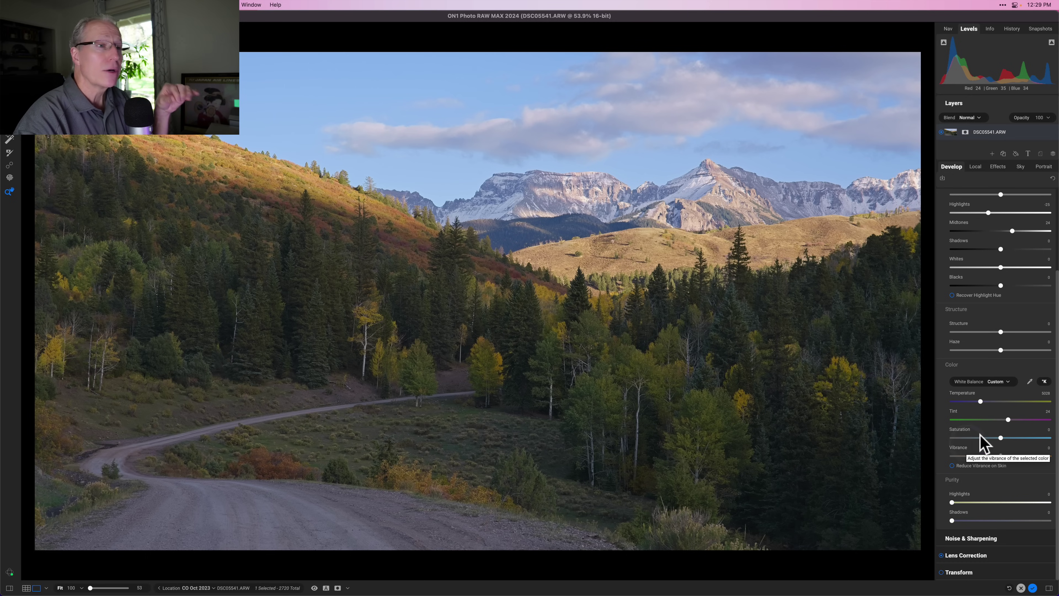
Raise Vibrance slightly to 11 and push Saturation to 100
click(1006, 418)
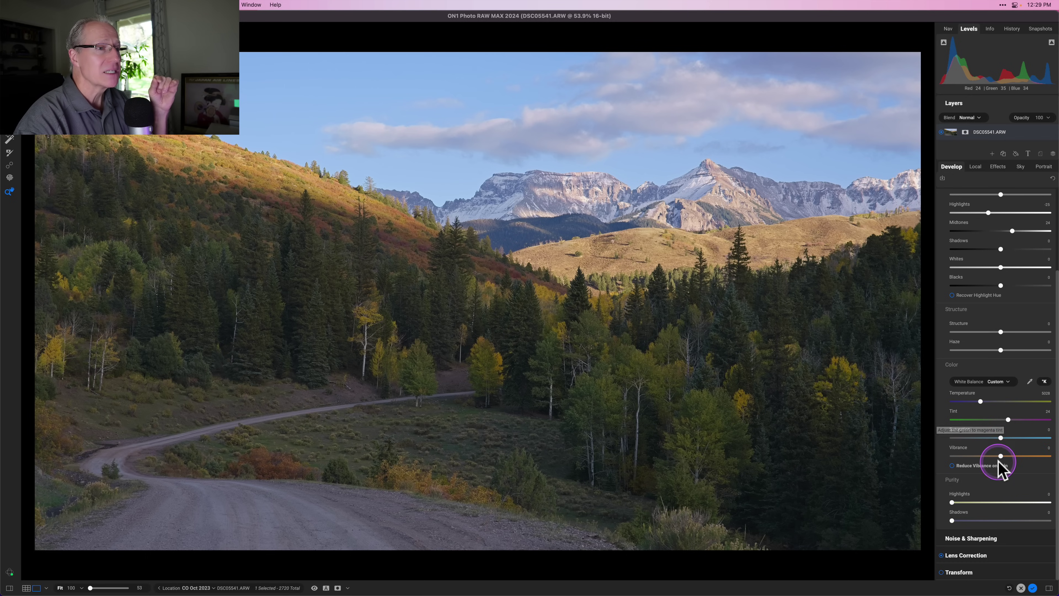
click(1001, 436)
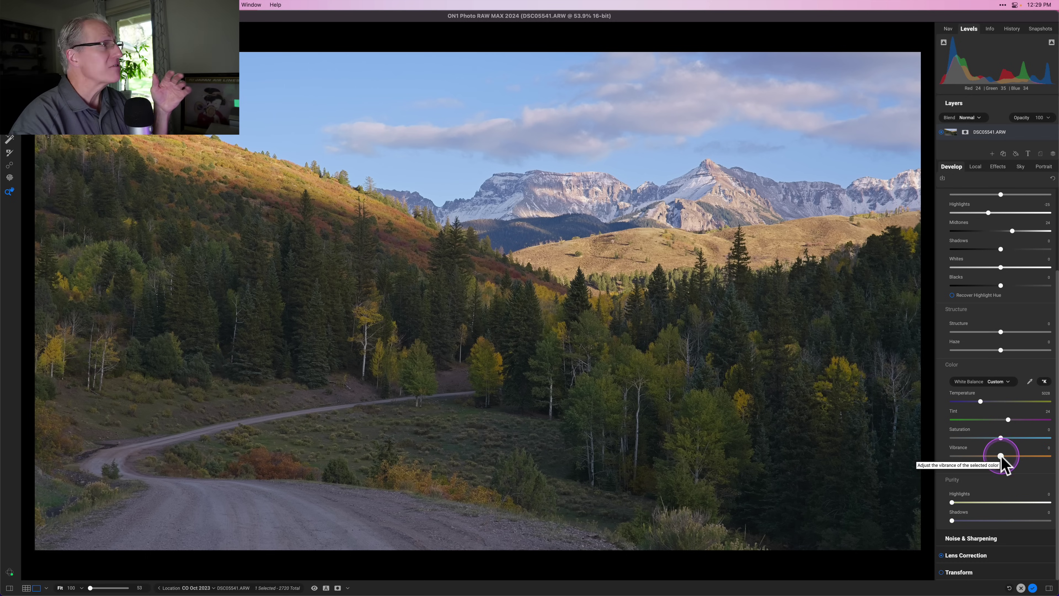
click(1001, 453)
click(1003, 438)
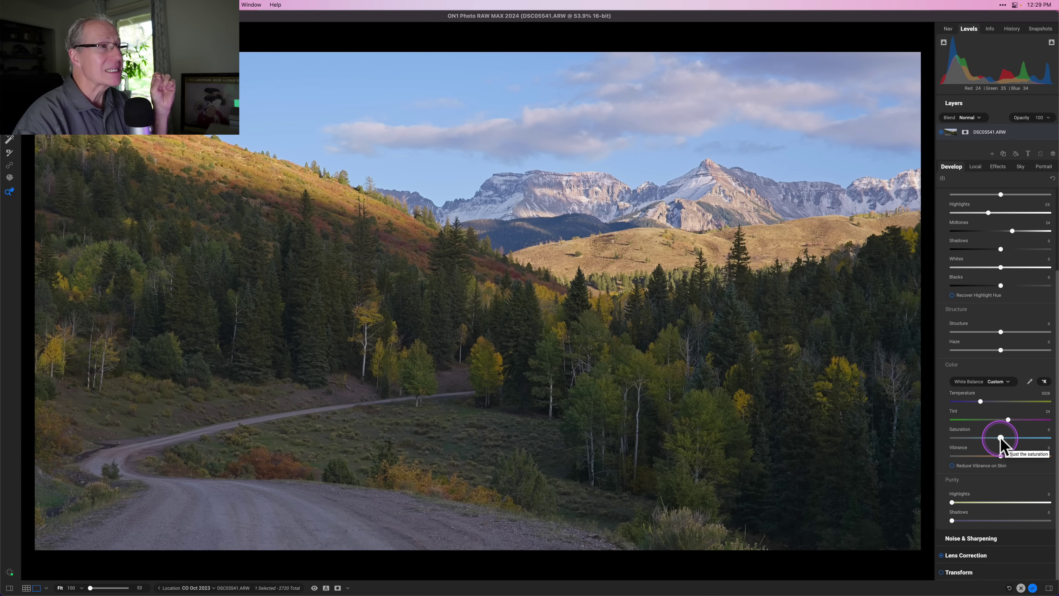
drag(1001, 456, 1005, 456)
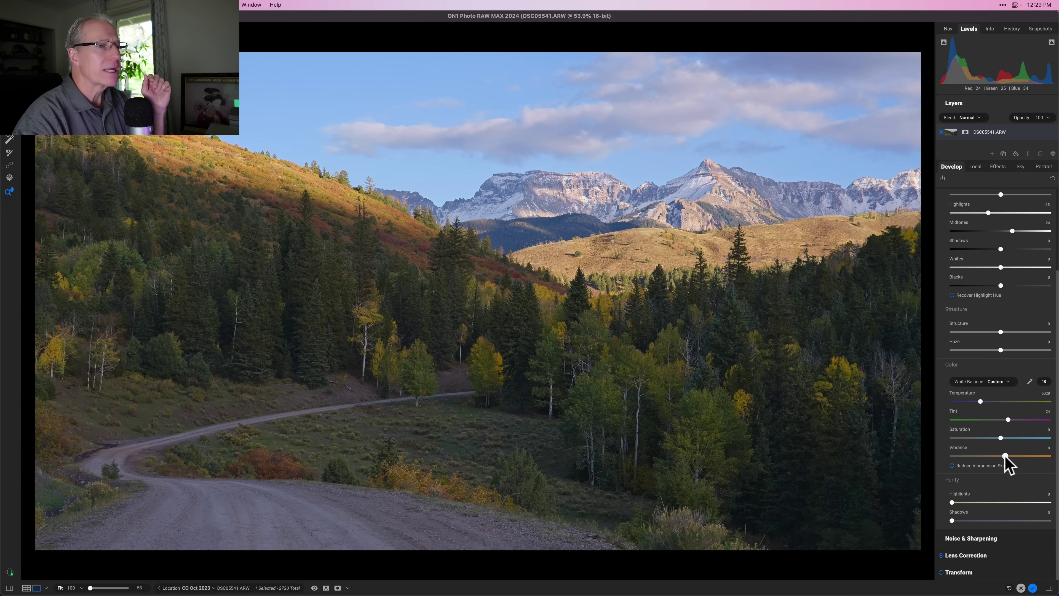
click(965, 495)
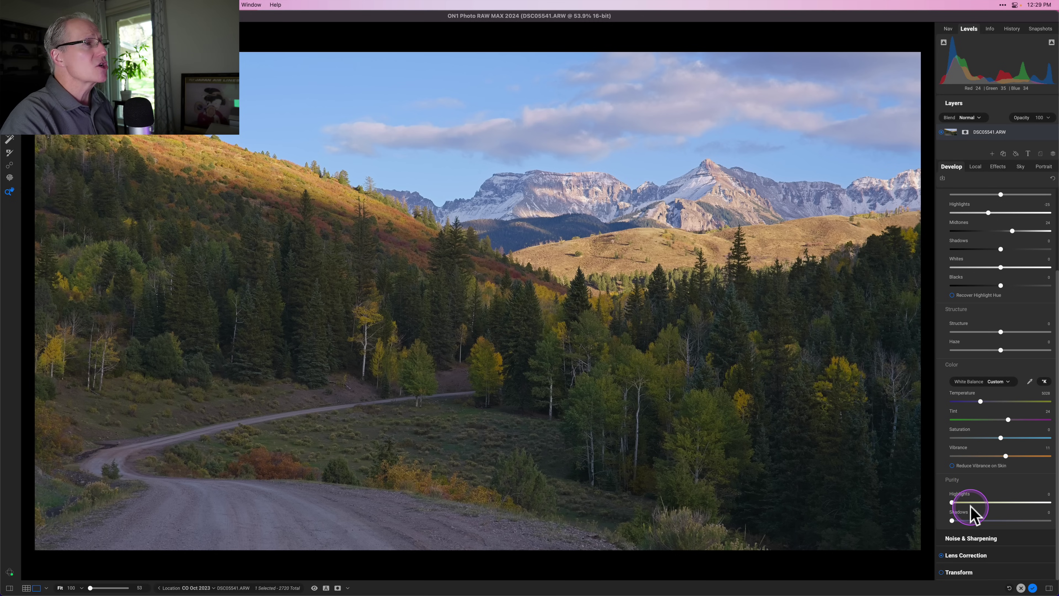
click(1041, 438)
drag(1041, 437, 1049, 438)
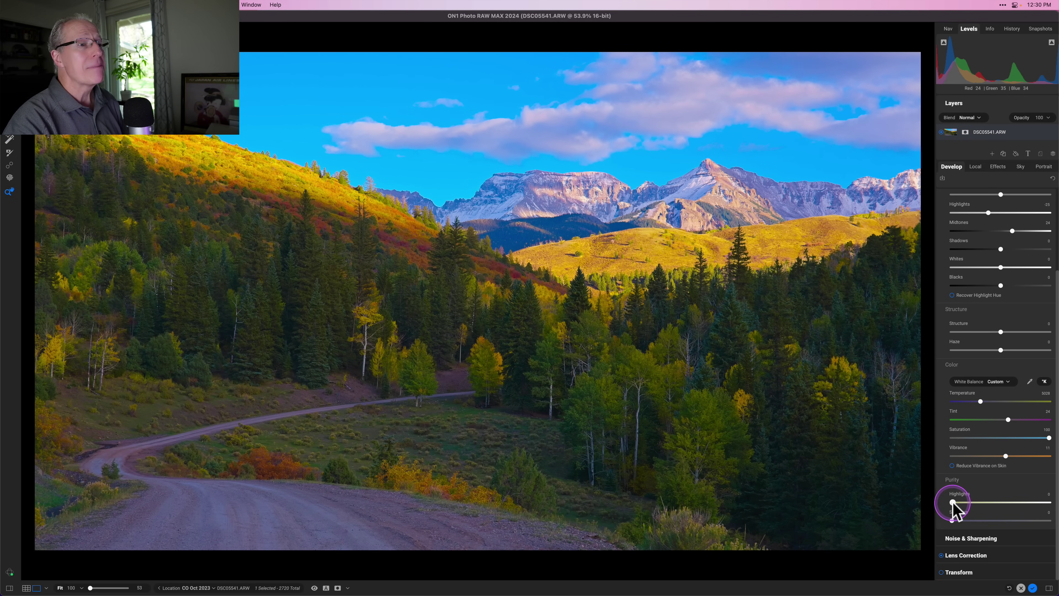
Test Purity Highlights and Shadows, then return them to 0
drag(953, 503, 873, 514)
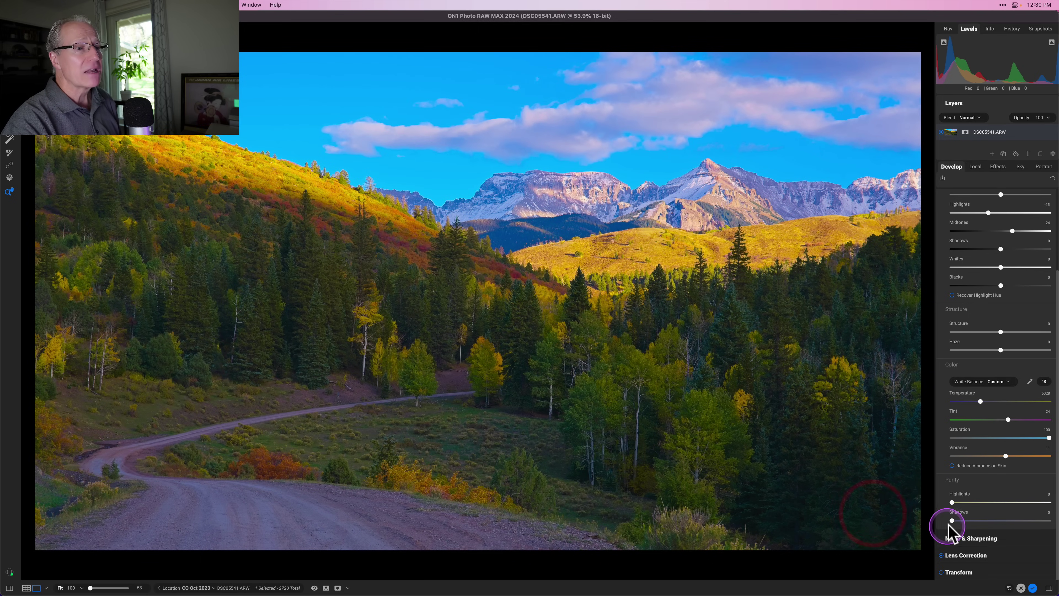
drag(953, 521, 1026, 519)
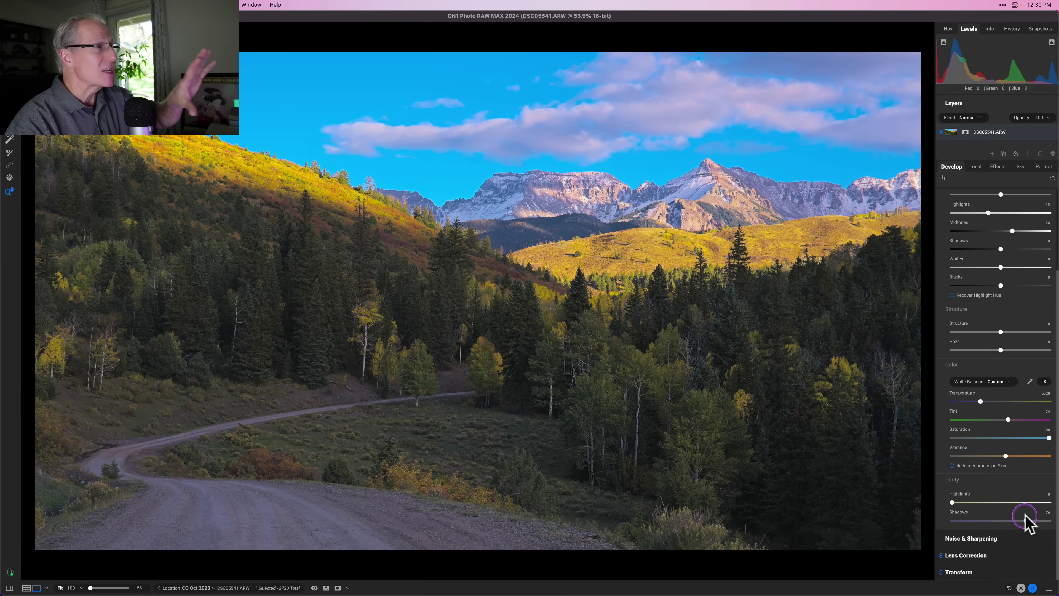
drag(1026, 520, 894, 523)
scroll(978, 485, up, 1)
scroll(979, 486, up, 2)
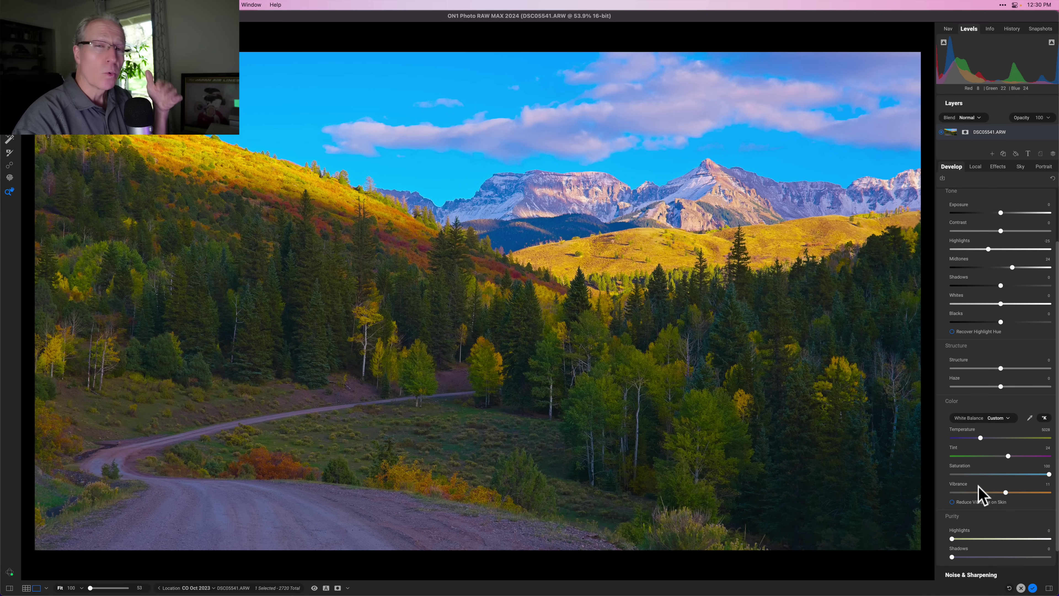
scroll(978, 486, up, 5)
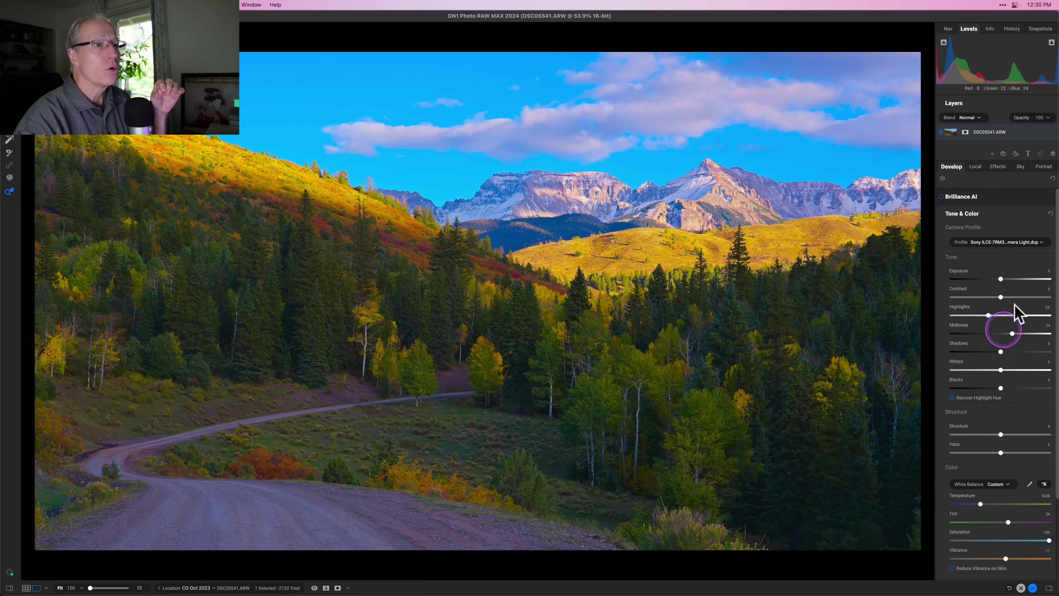
Reset all Tone & Color adjustments and turn on Brilliance AI with its settings expanded
click(1050, 213)
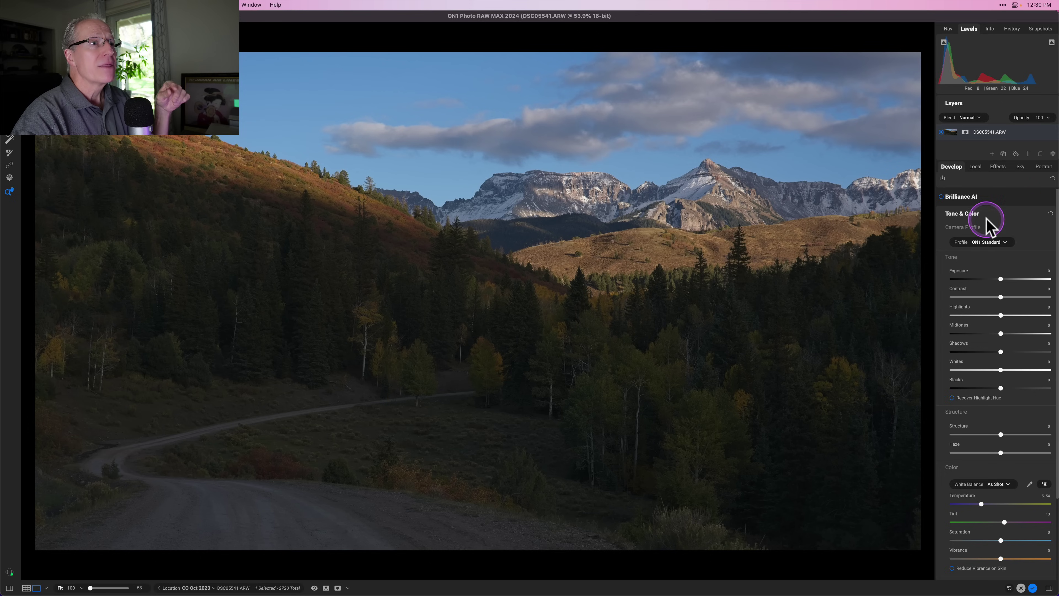
click(986, 215)
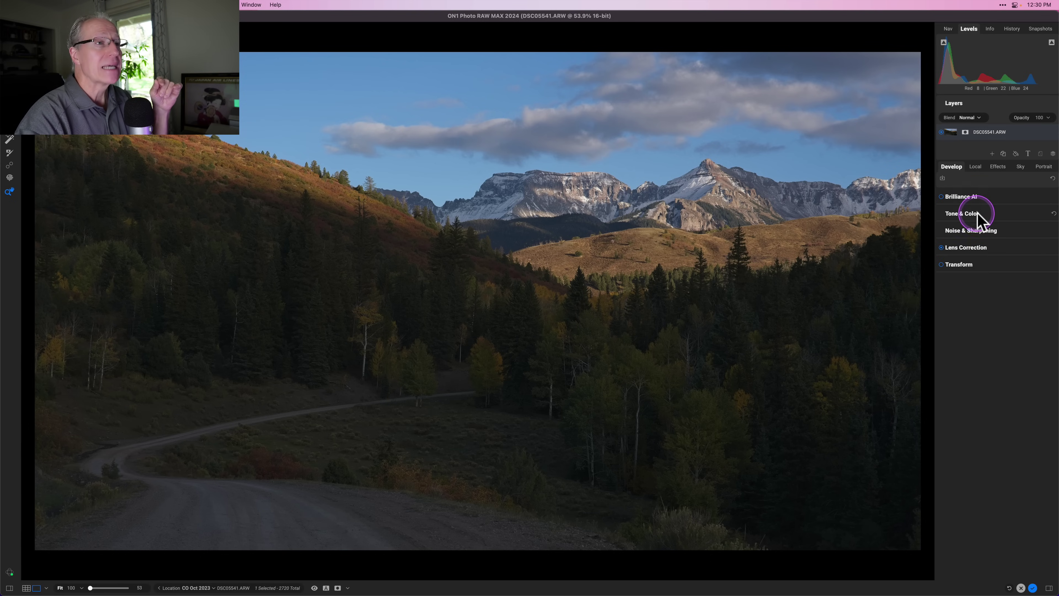
click(942, 195)
click(991, 196)
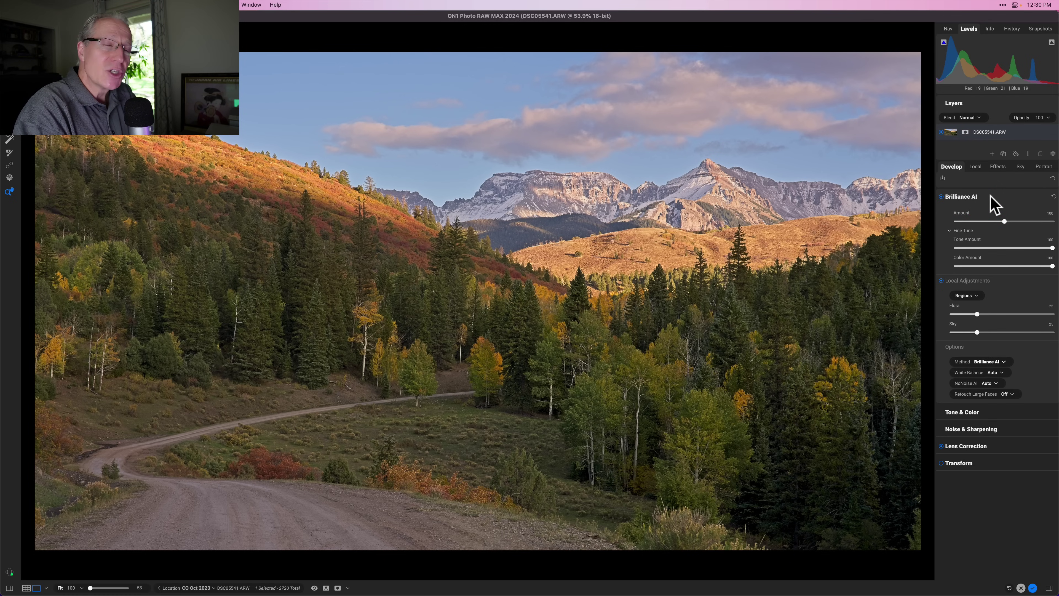
Try Brilliance AI Amount at 60 then 94, Tone Amount 38 then above 64, Color Amount 47
click(1004, 220)
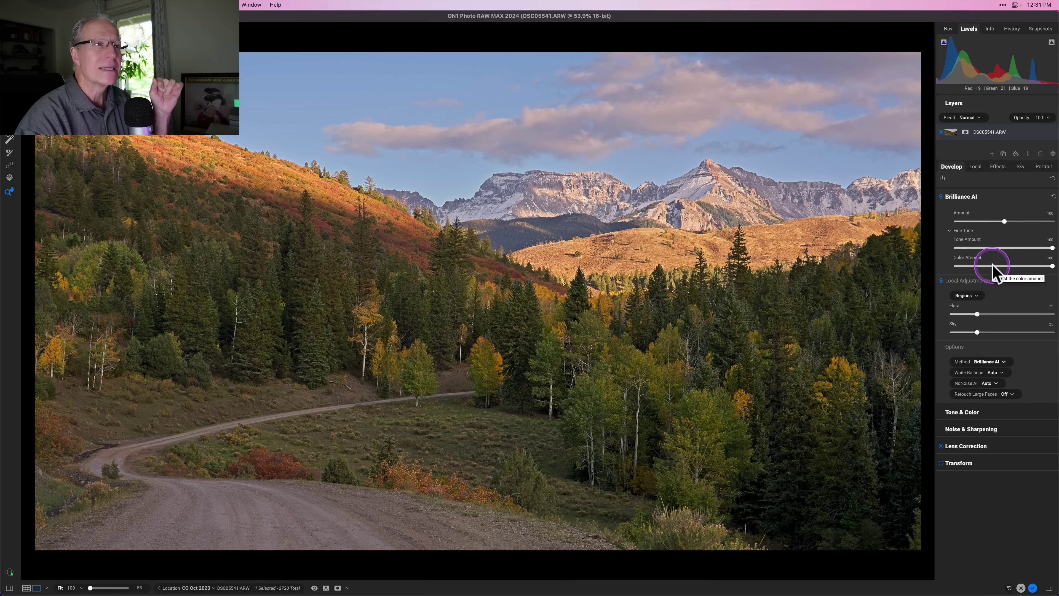
click(993, 247)
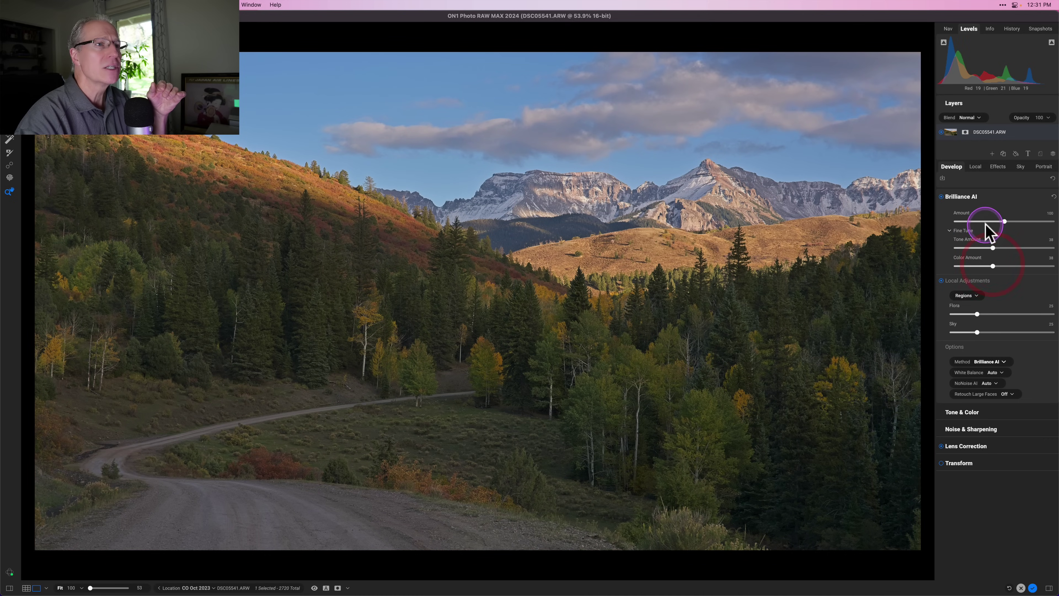
click(985, 222)
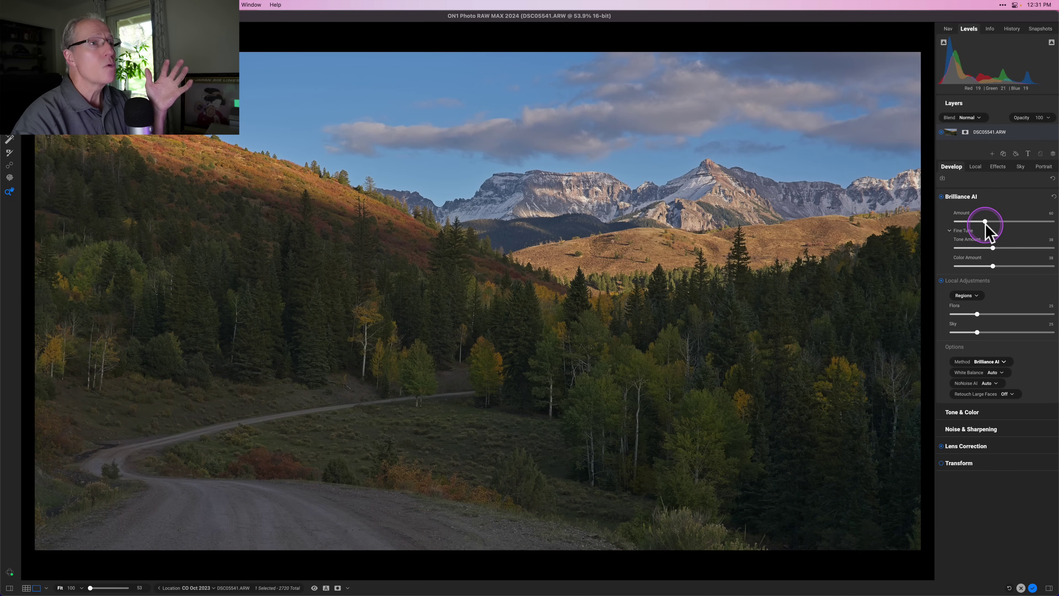
click(1002, 222)
click(1018, 248)
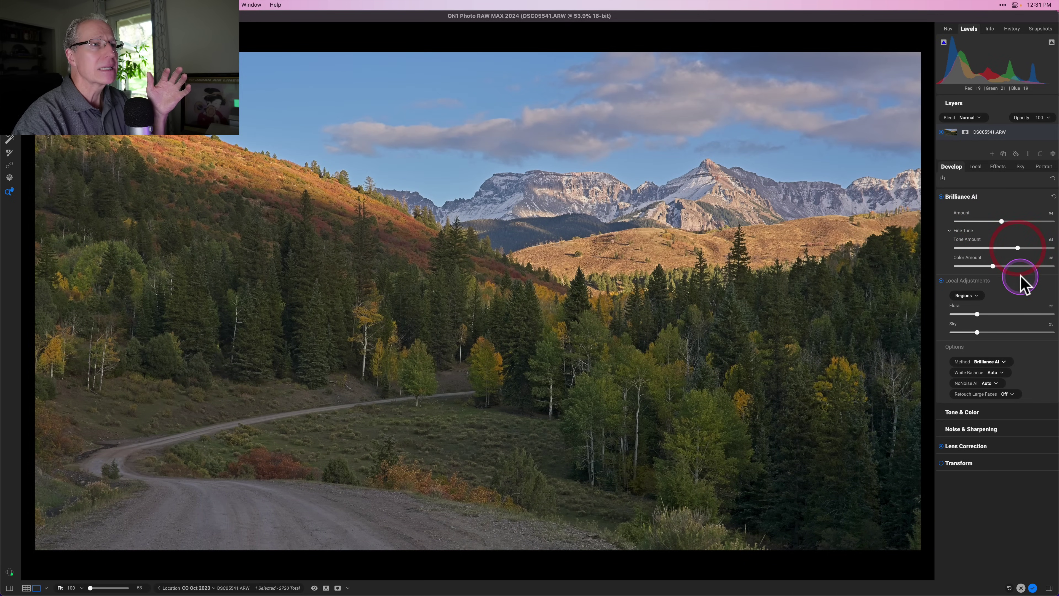
drag(1019, 250, 1030, 249)
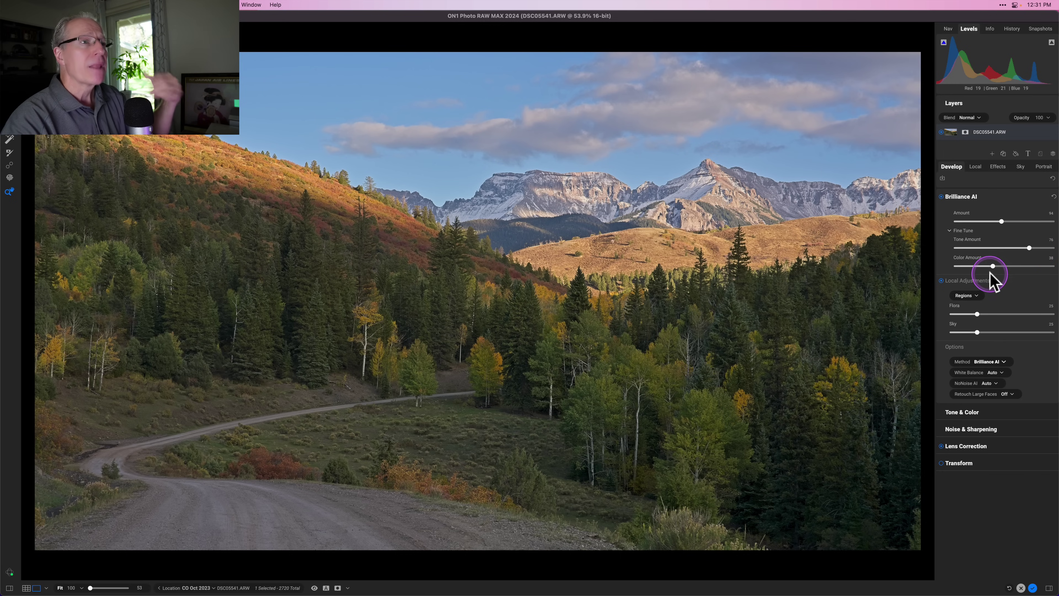
drag(995, 269, 1002, 266)
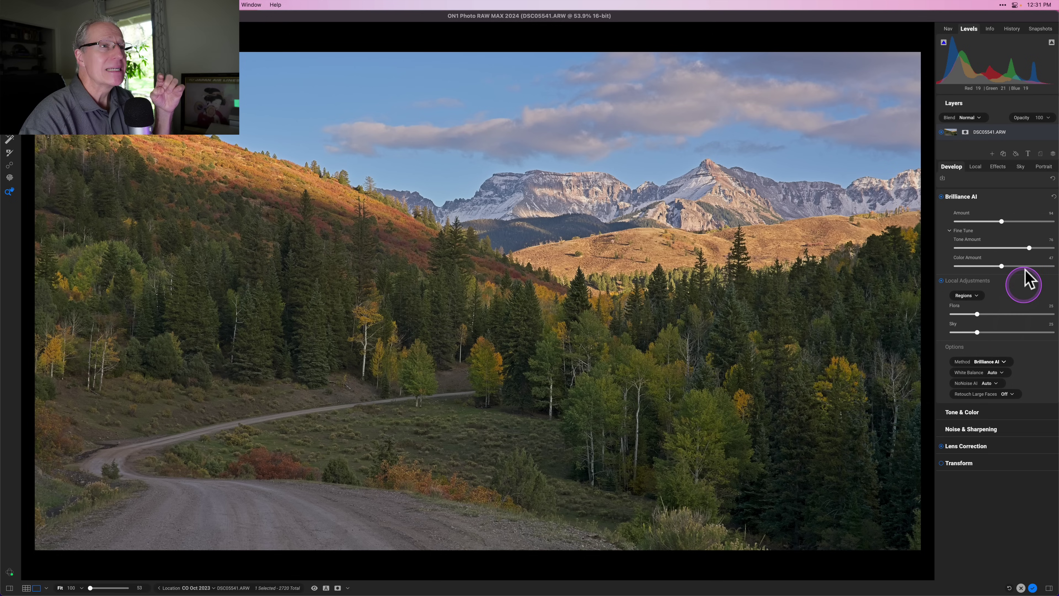
Try white balance As Shot then Auto, then reset all Brilliance AI amounts to 100
click(1002, 371)
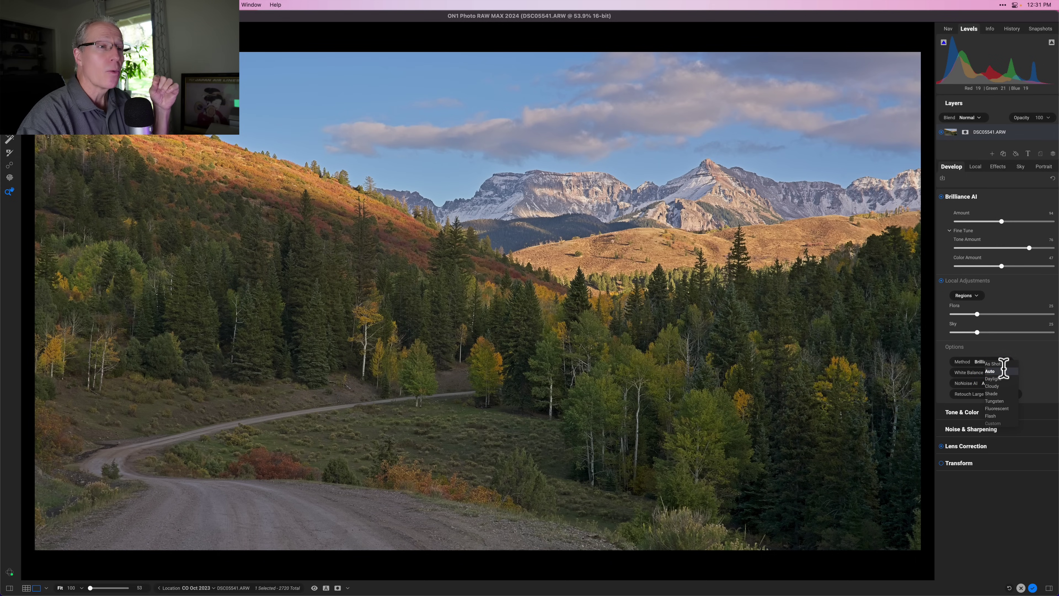
click(996, 372)
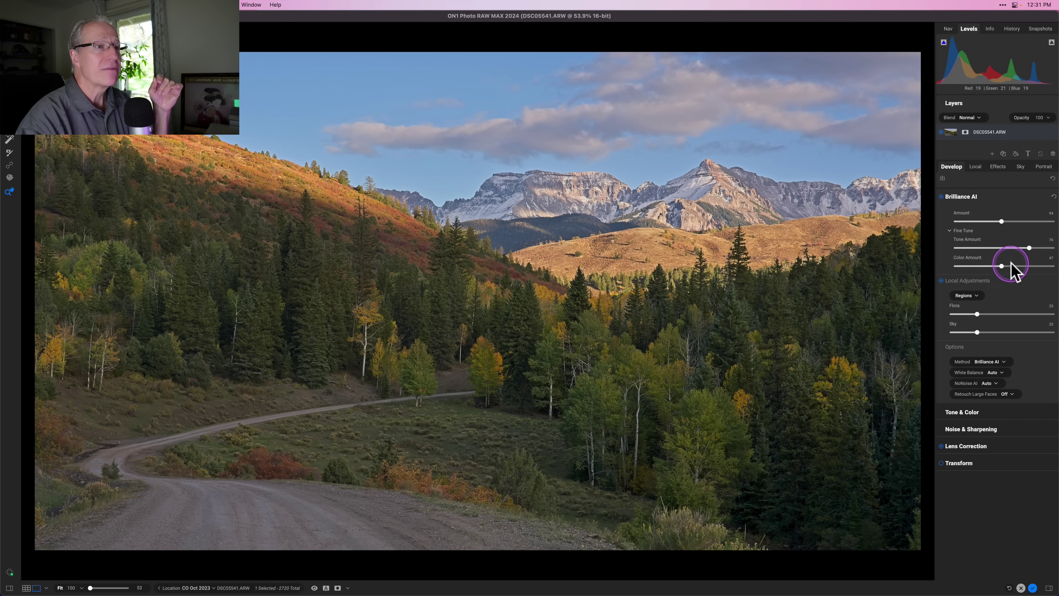
click(996, 373)
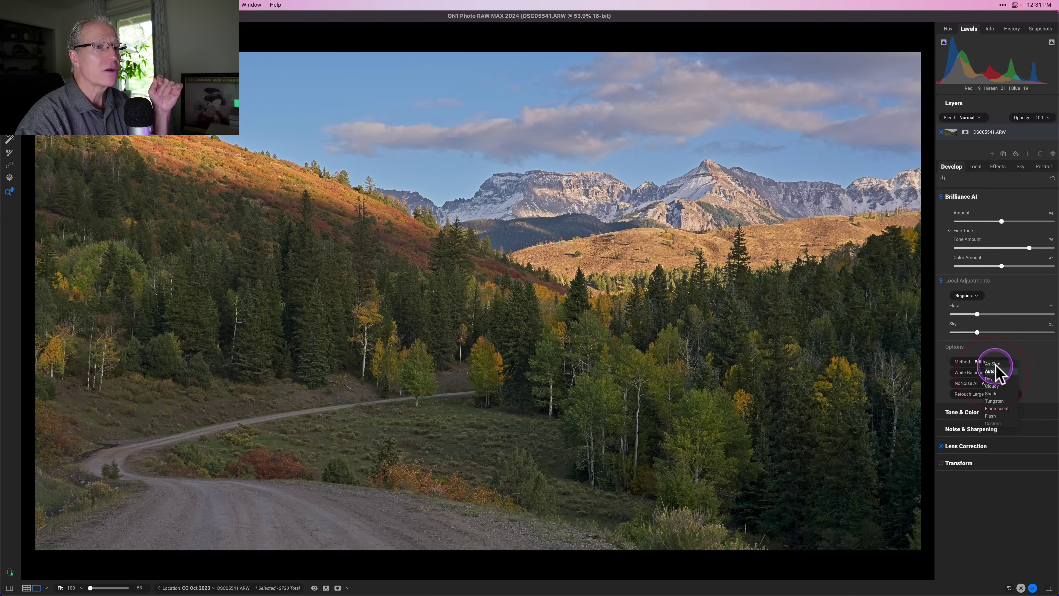
click(994, 364)
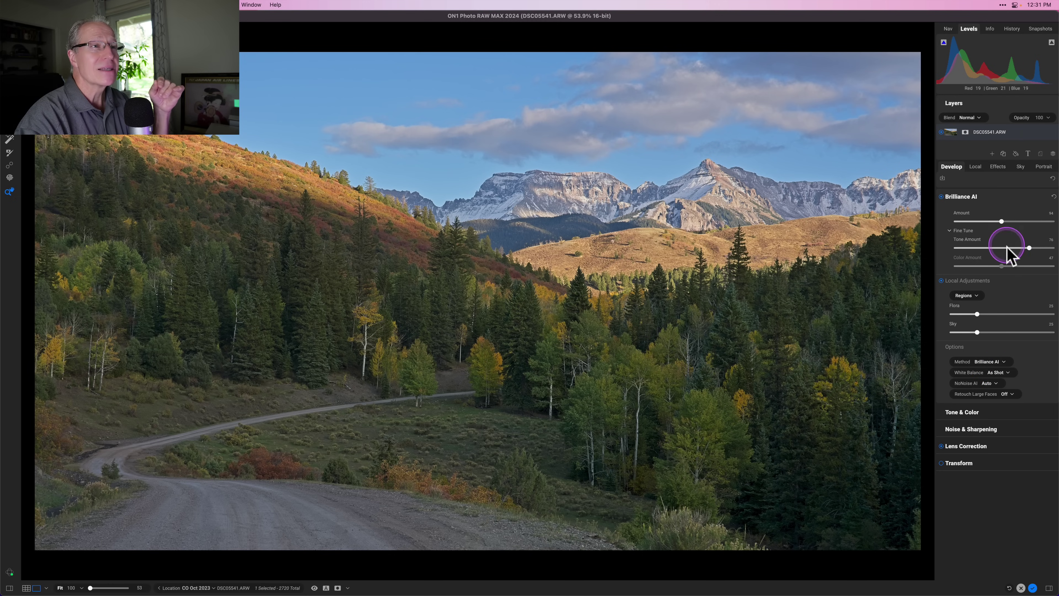
click(998, 373)
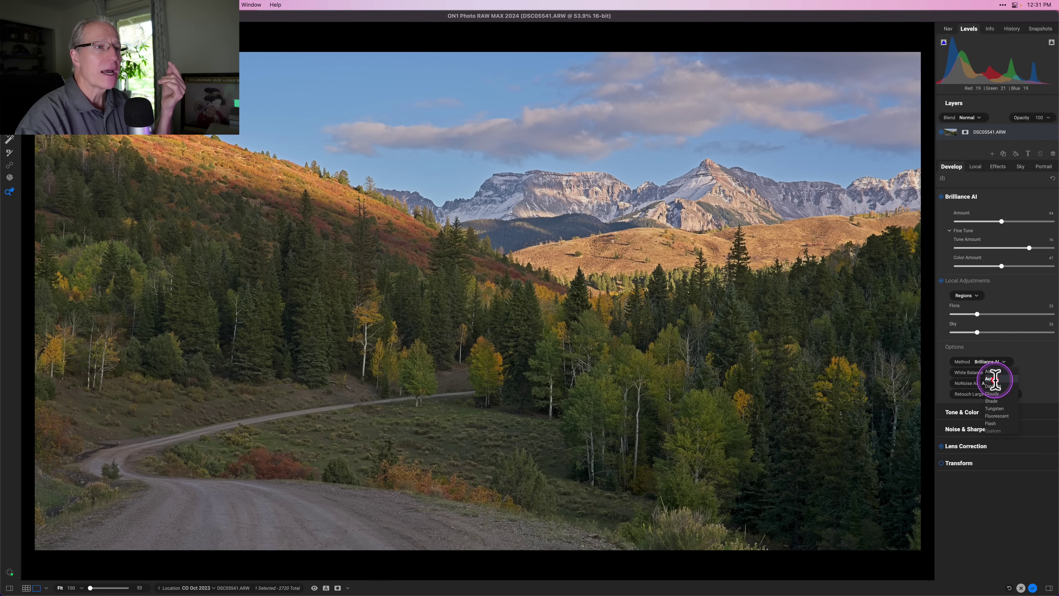
click(995, 378)
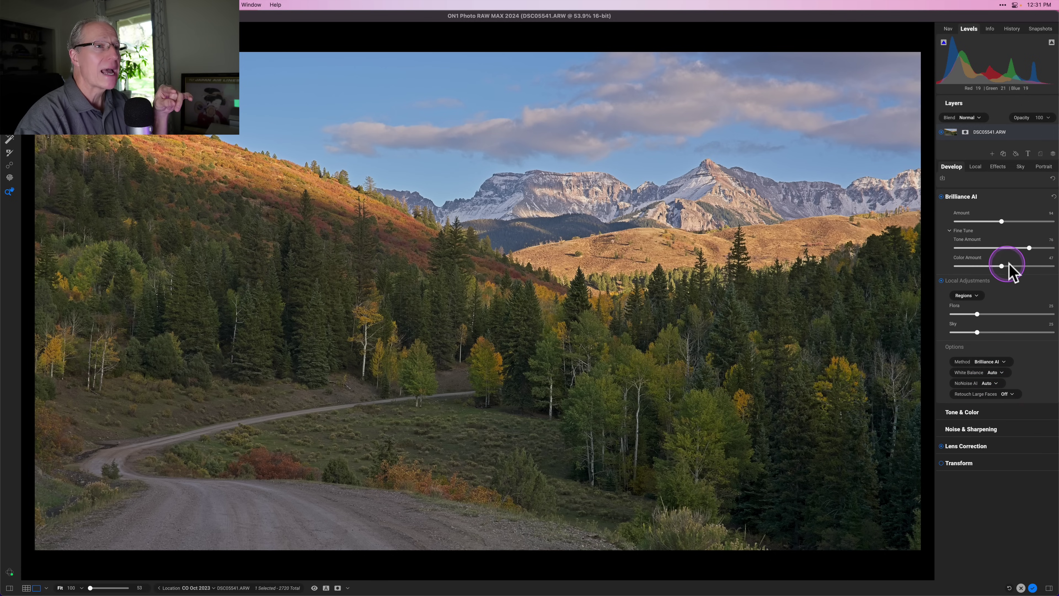
mouse_move(1013, 266)
mouse_down()
mouse_move(989, 269)
mouse_move(1025, 266)
mouse_move(1011, 268)
mouse_up()
click(1052, 197)
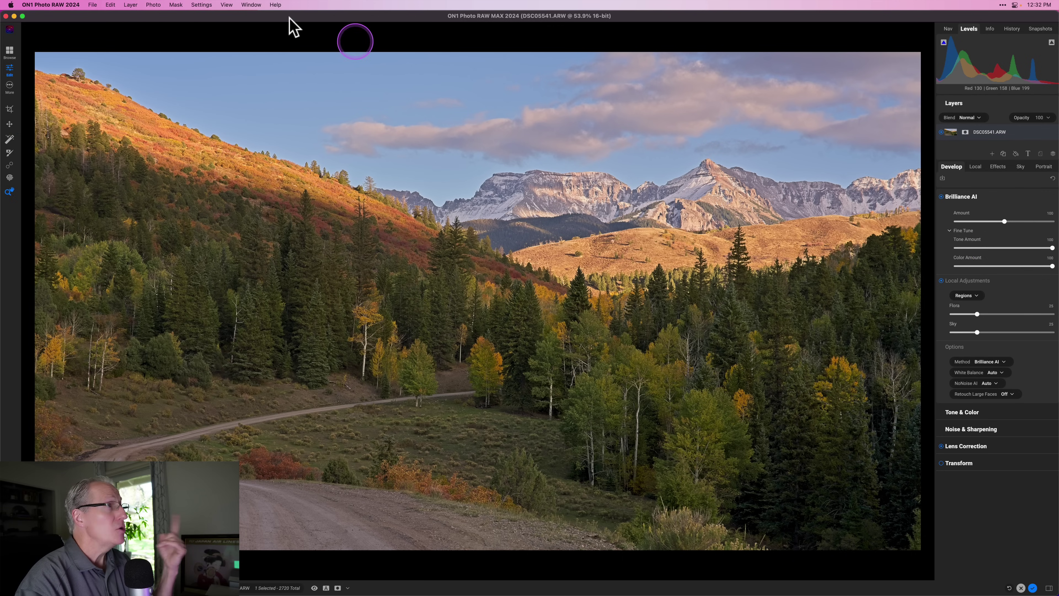
Lower the default Amount on the Brilliance AI tab of Preferences and confirm with Ok
click(63, 5)
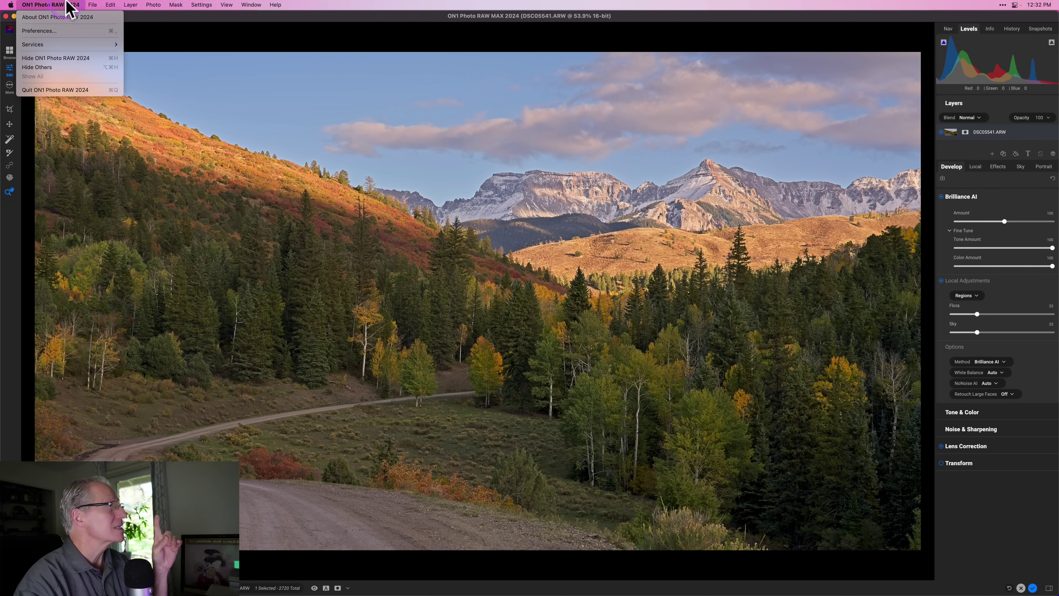
click(58, 32)
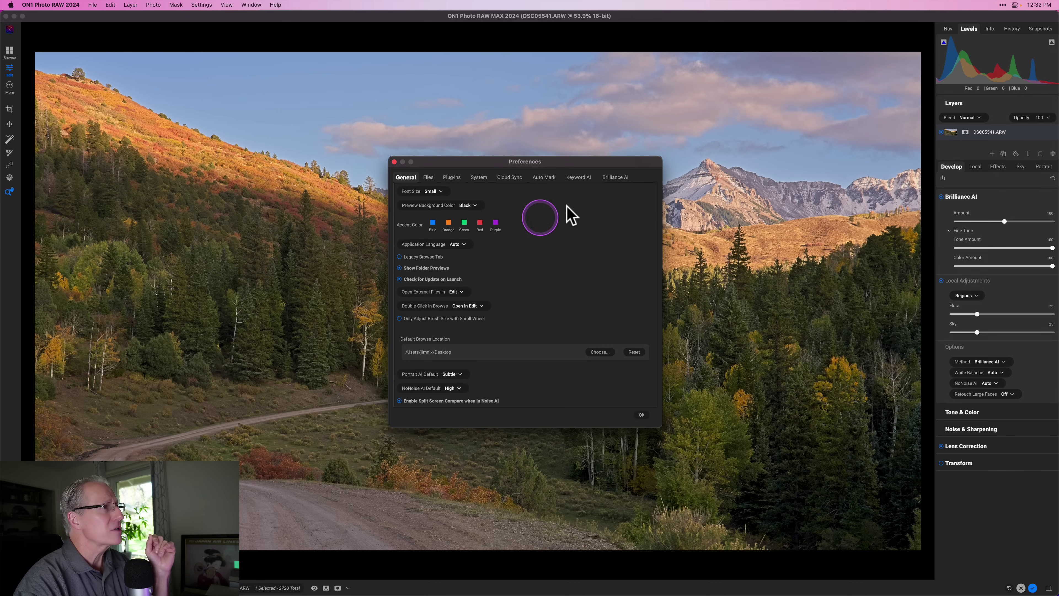
click(616, 178)
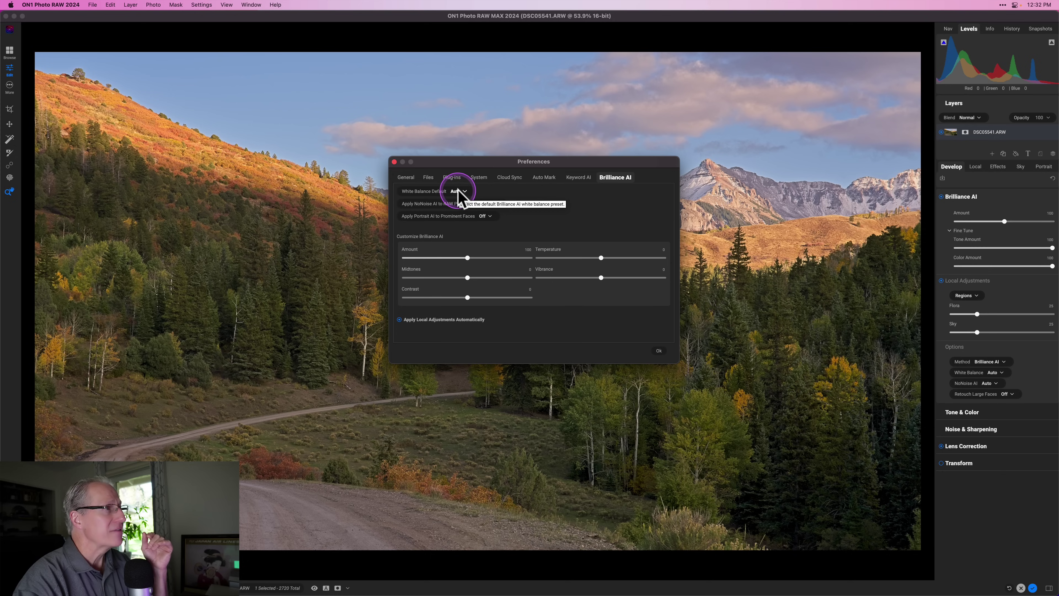
drag(438, 256, 432, 263)
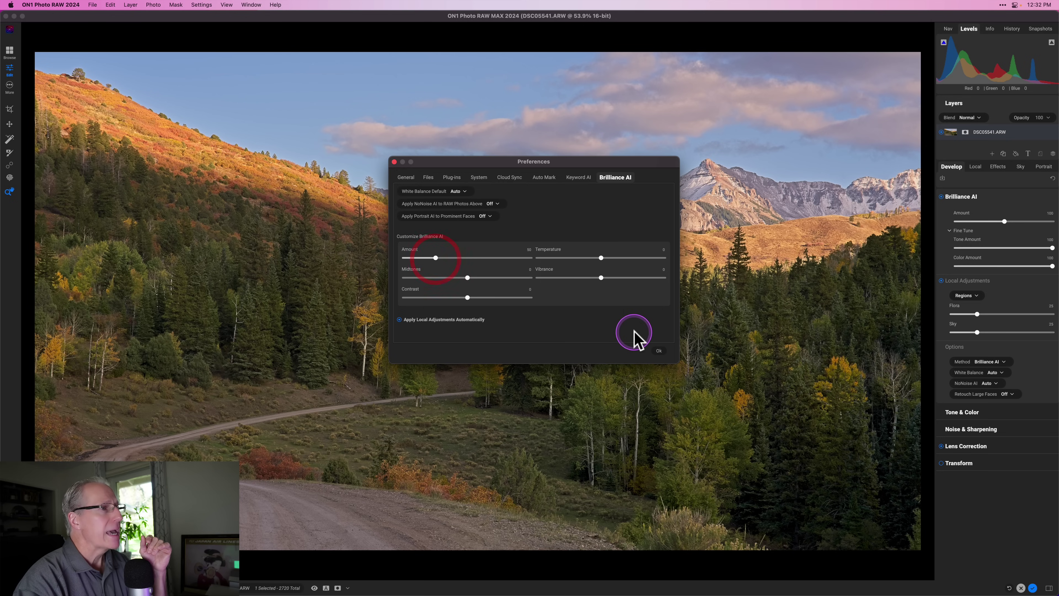
click(659, 351)
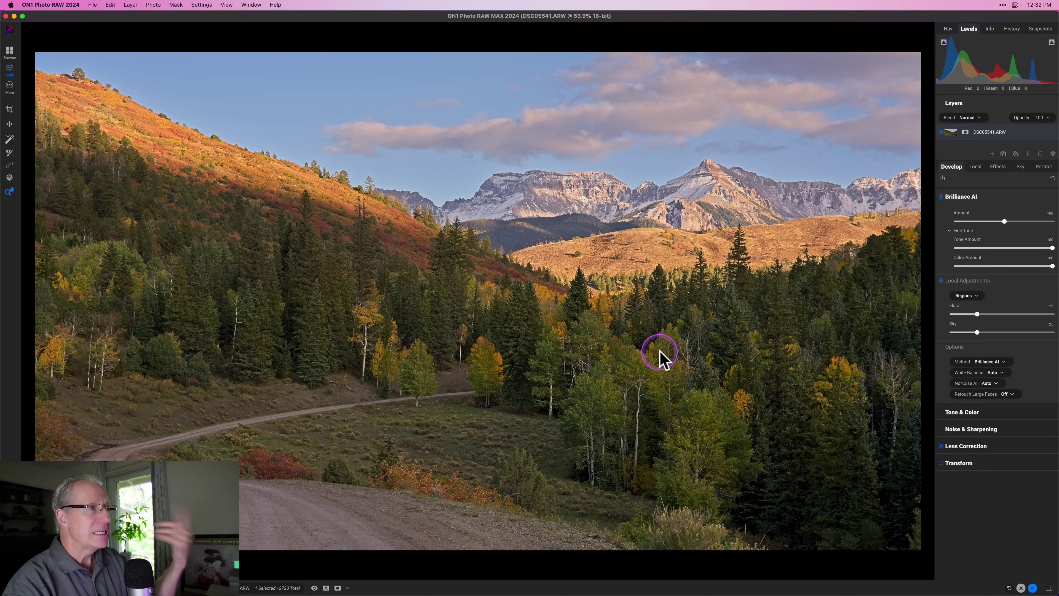
Reapply Brilliance AI at the new lower default Amount and toggle it off and on to compare
click(1054, 196)
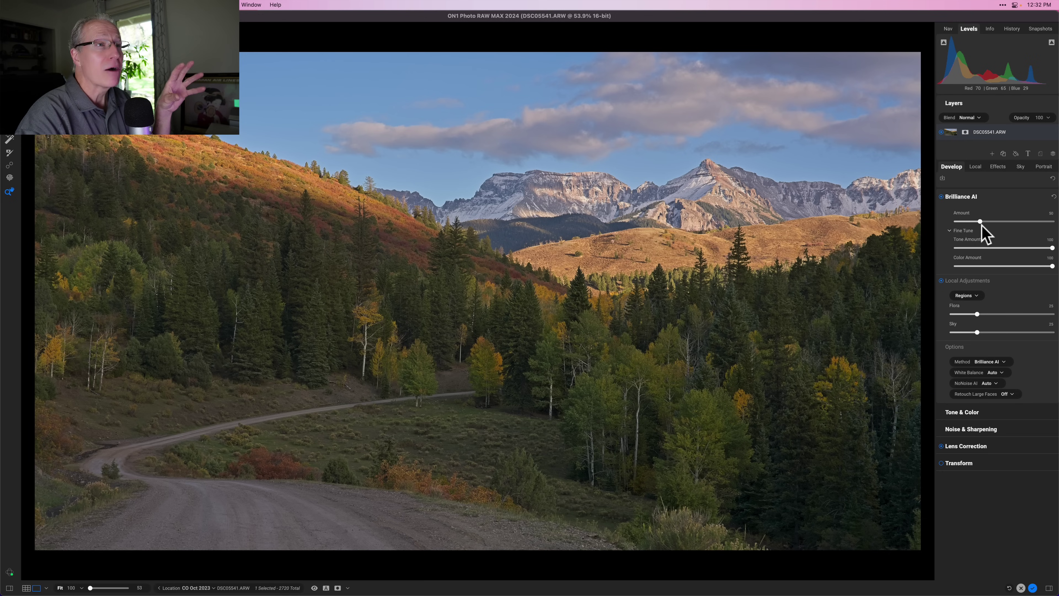
click(941, 196)
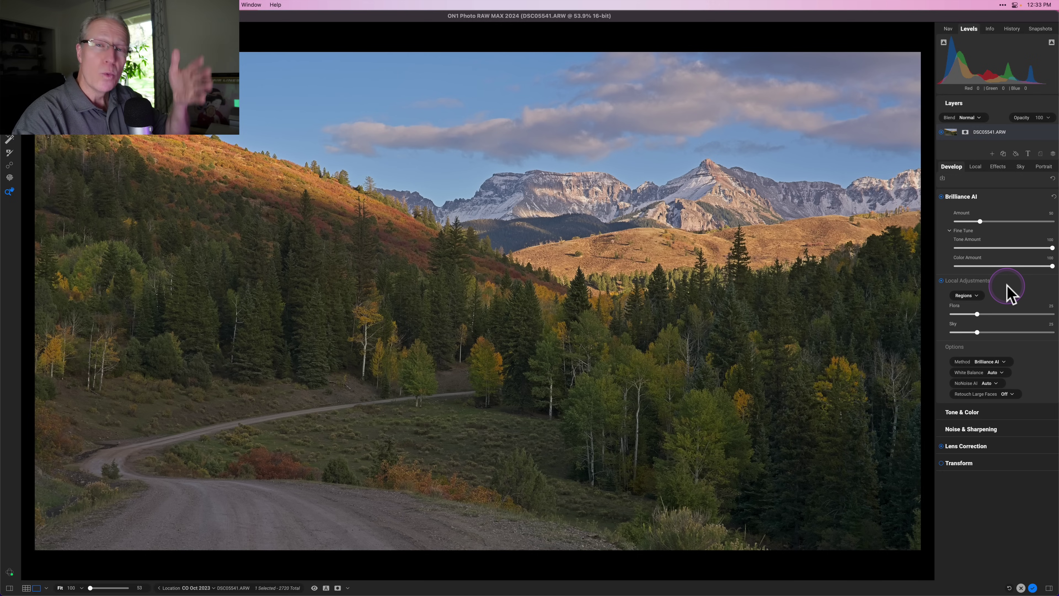
mouse_move(981, 320)
mouse_down()
mouse_move(984, 341)
mouse_move(975, 308)
mouse_move(958, 308)
mouse_move(957, 322)
mouse_up()
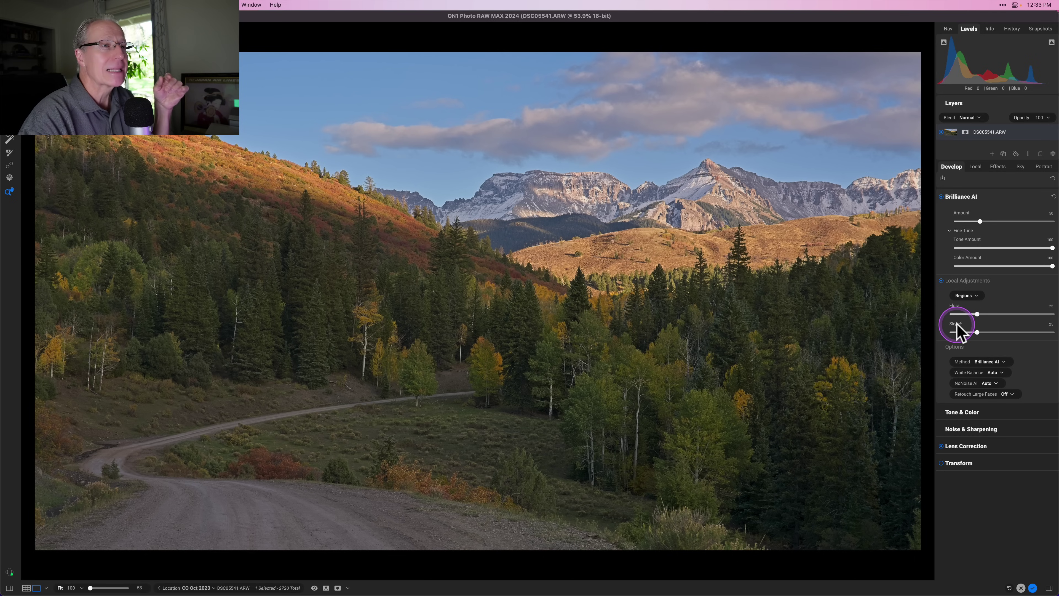
Preview the Mountain and Natural Ground regions, then check Mountain and apply it to Local Adjustments
click(978, 296)
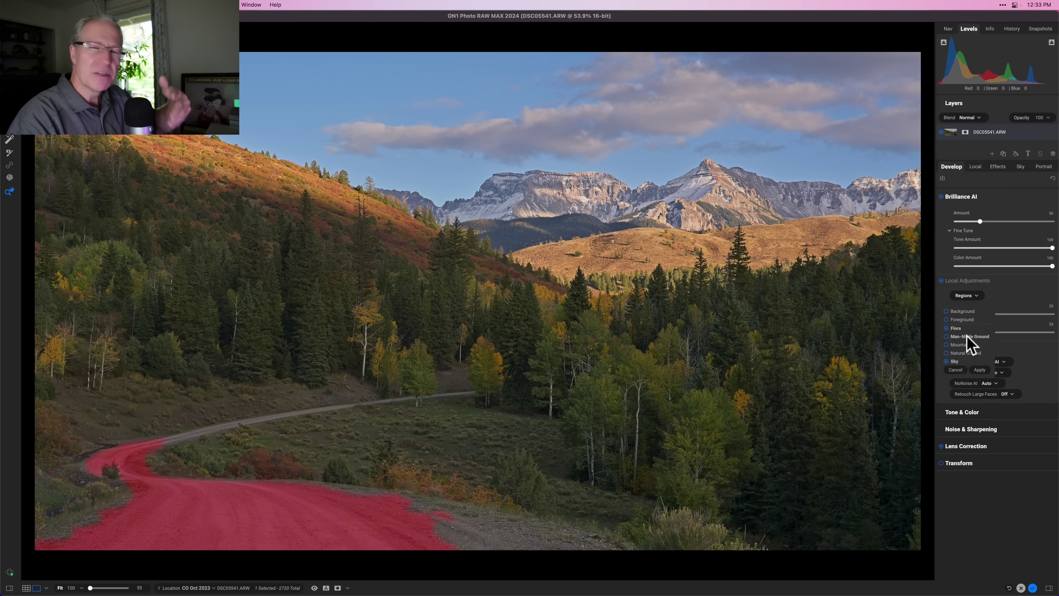
click(966, 345)
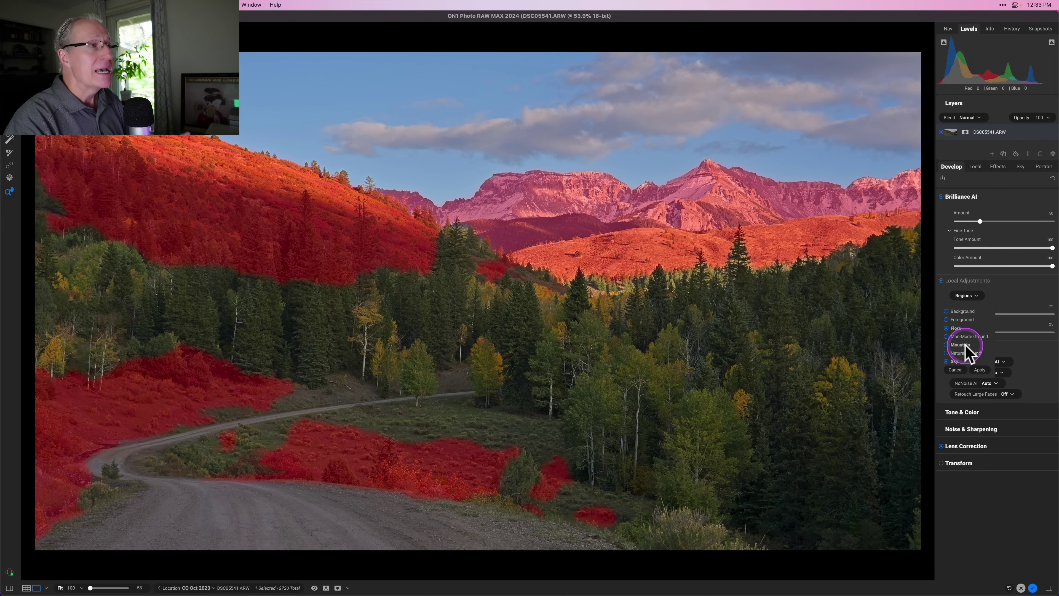
click(966, 353)
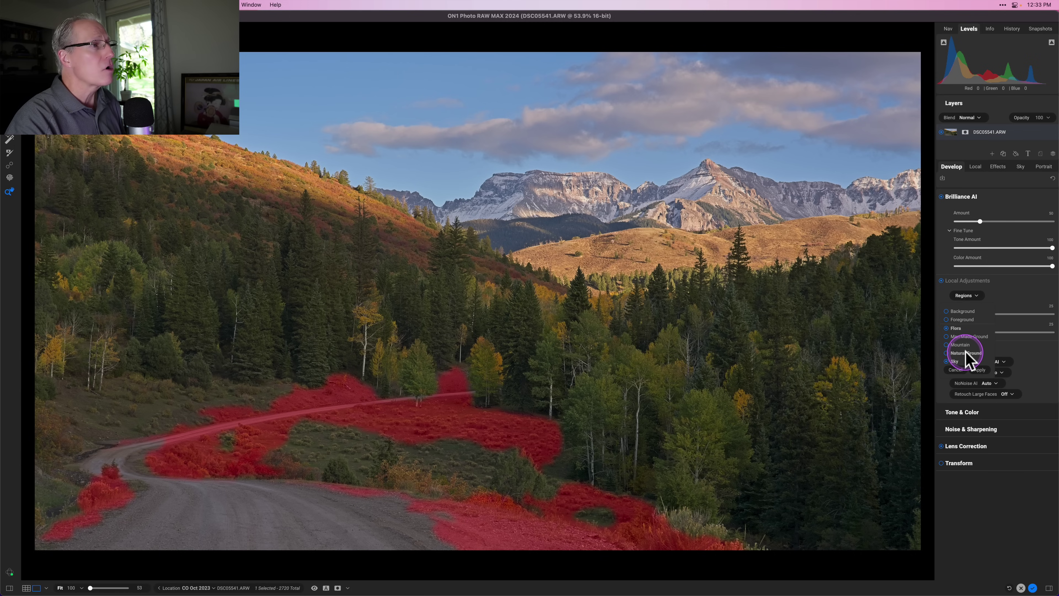
click(964, 346)
click(946, 346)
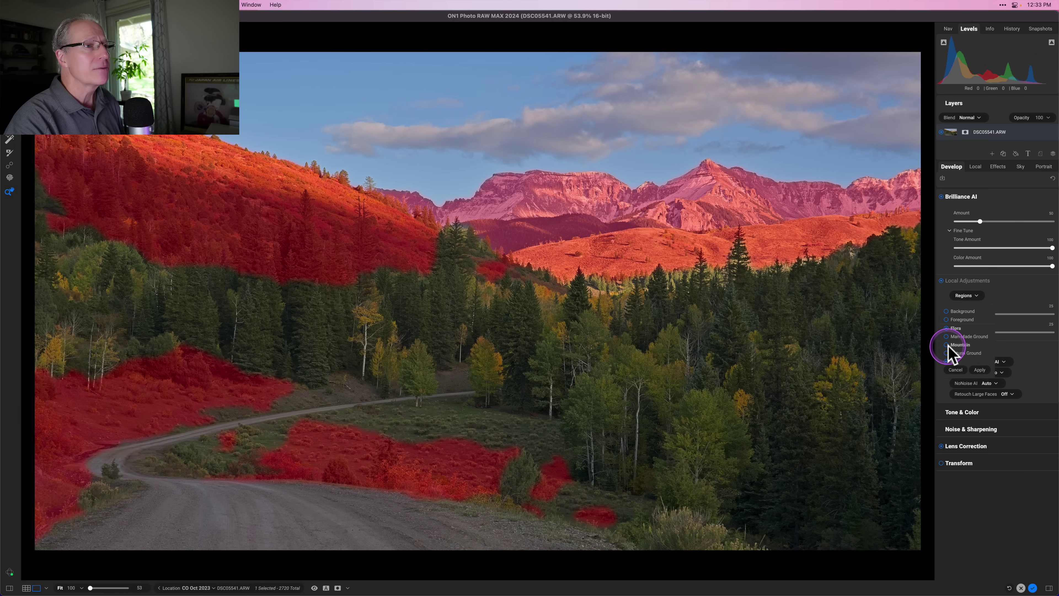
click(980, 370)
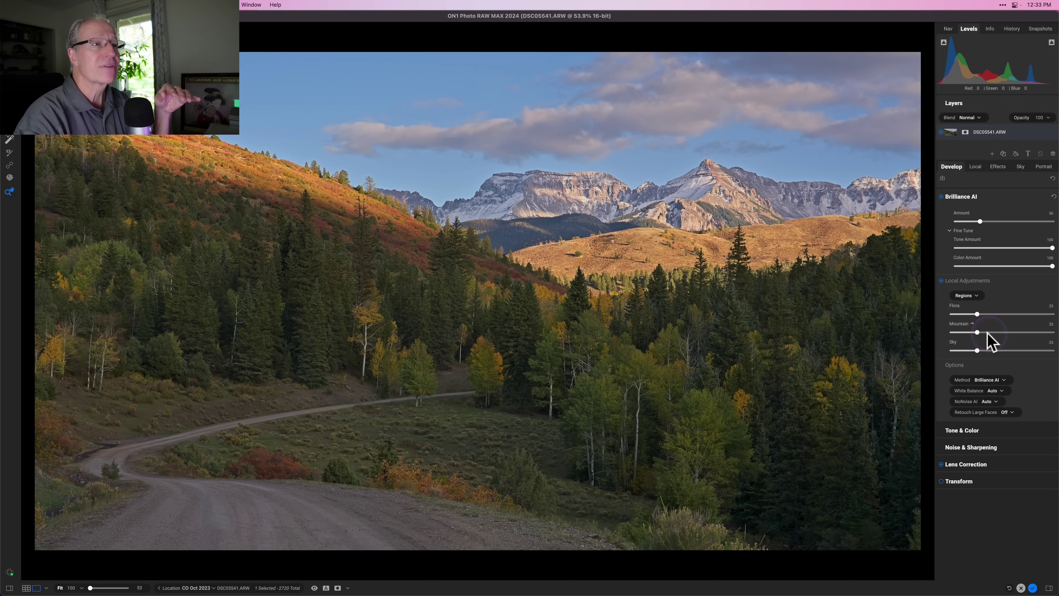
click(978, 332)
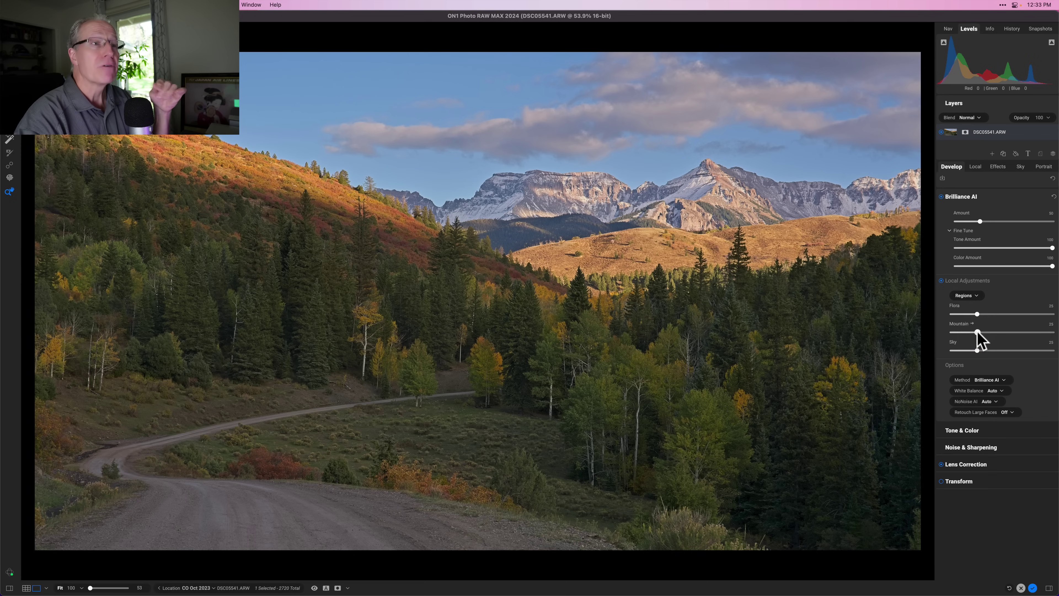
click(976, 314)
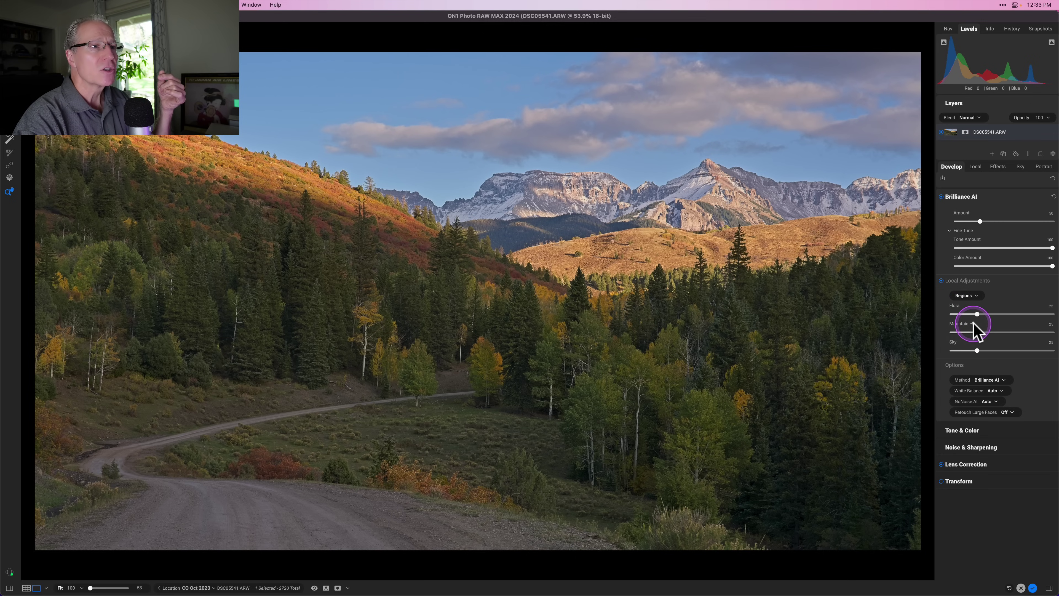
Create a Brilliance AI local adjustment for the Sky region and open its settings
click(960, 341)
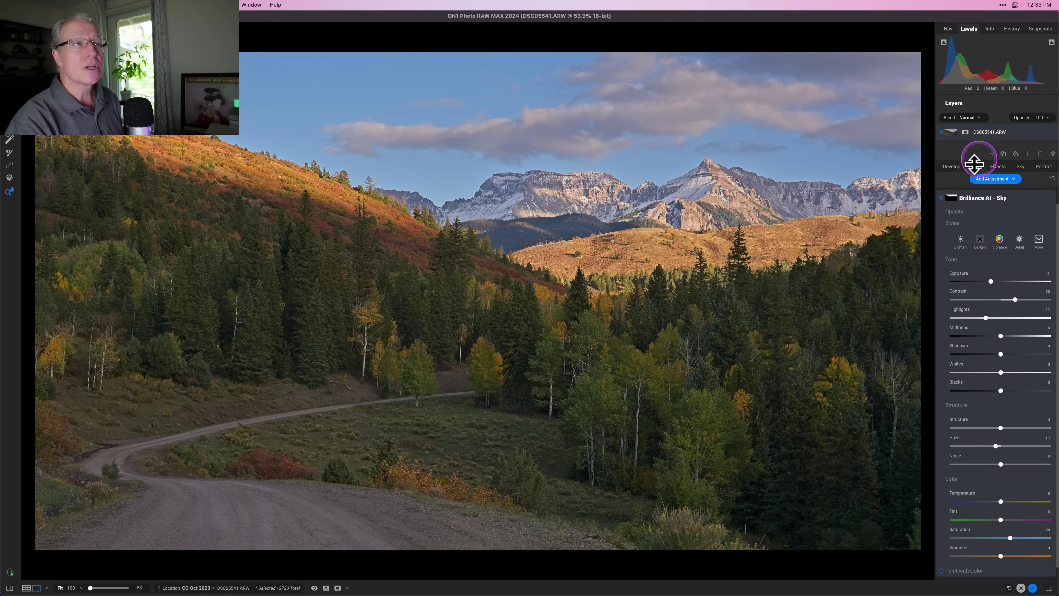
click(1020, 195)
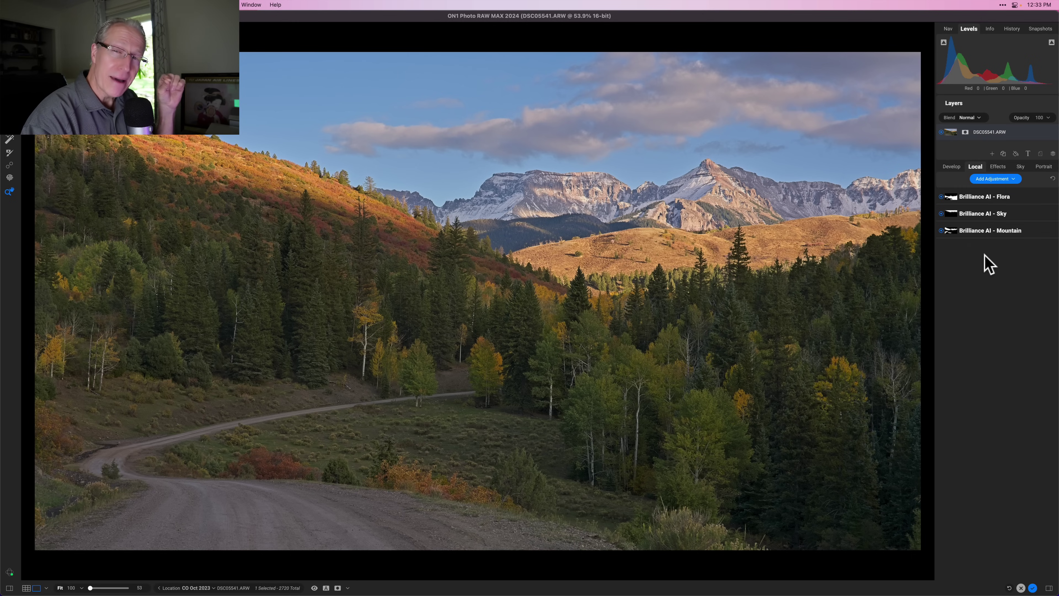
click(1019, 231)
click(1009, 213)
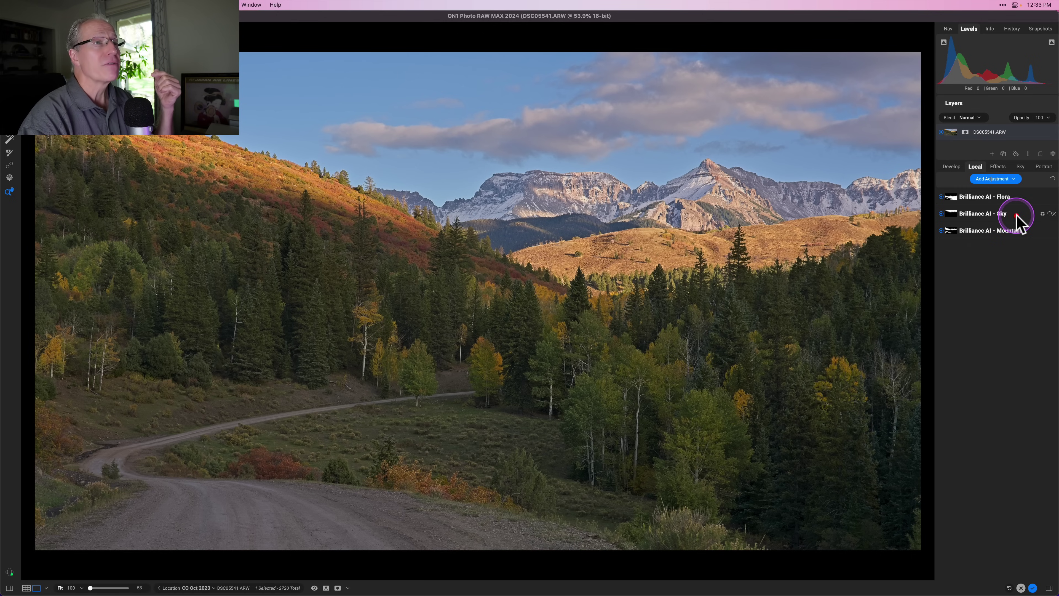
click(1016, 214)
click(992, 319)
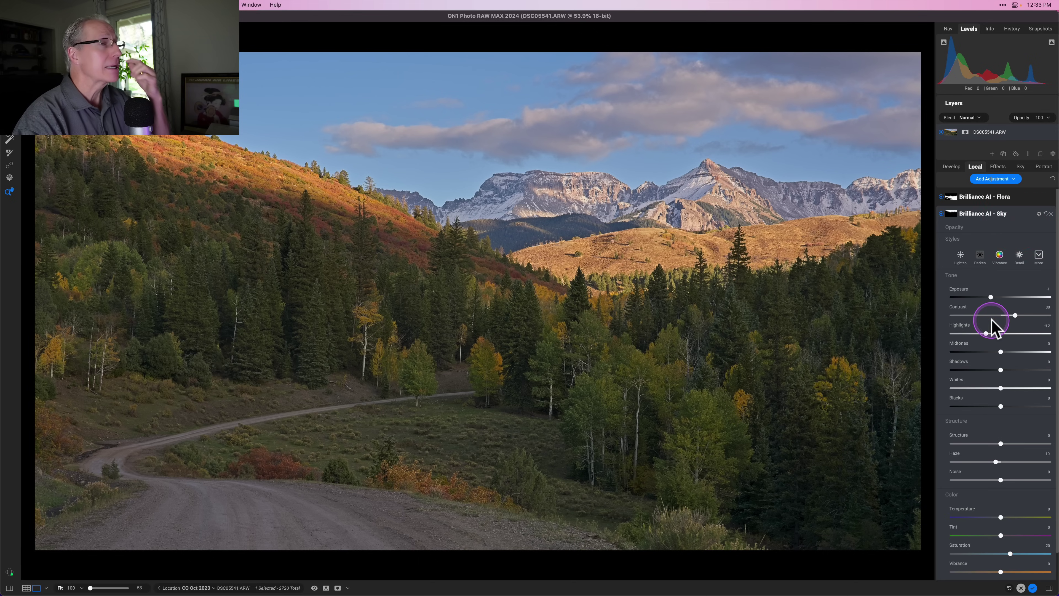
click(1023, 216)
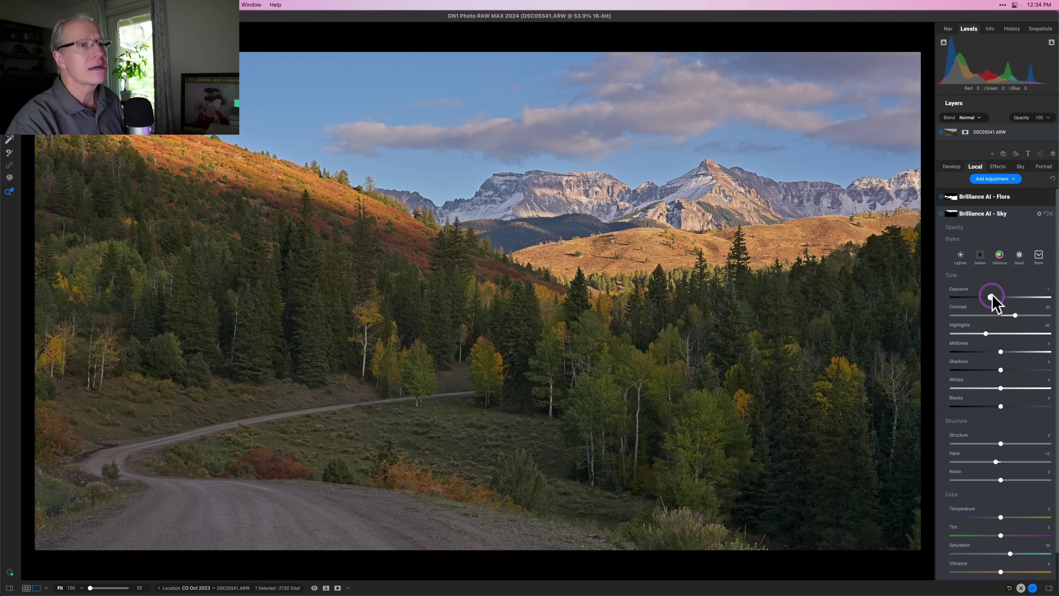
Raise the sky's Exposure slightly and lift its Midtones, then collapse the Sky adjustment
drag(991, 297, 999, 297)
drag(1001, 352, 979, 333)
click(985, 333)
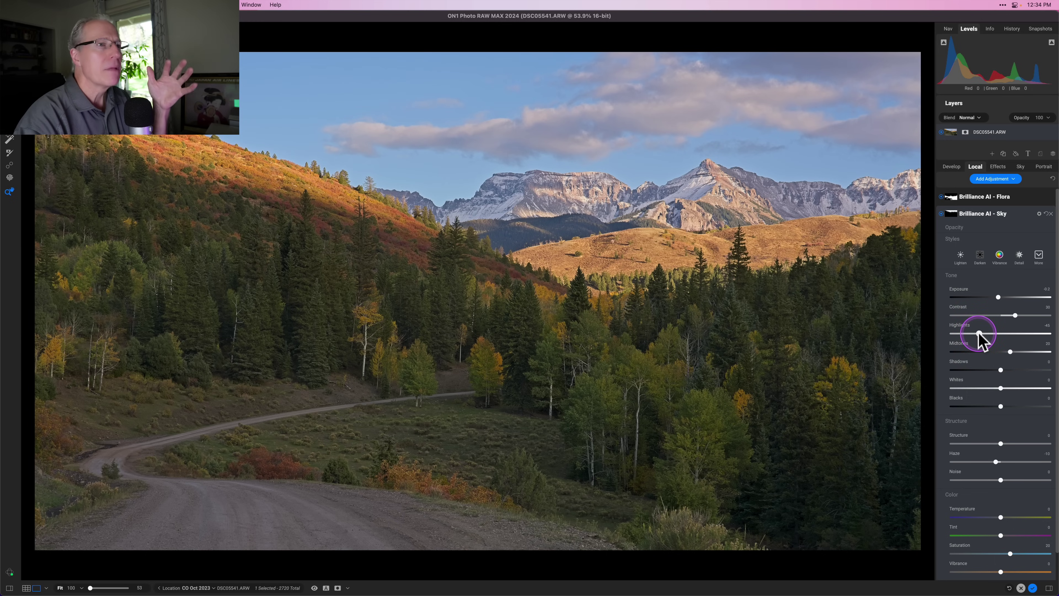
click(1017, 215)
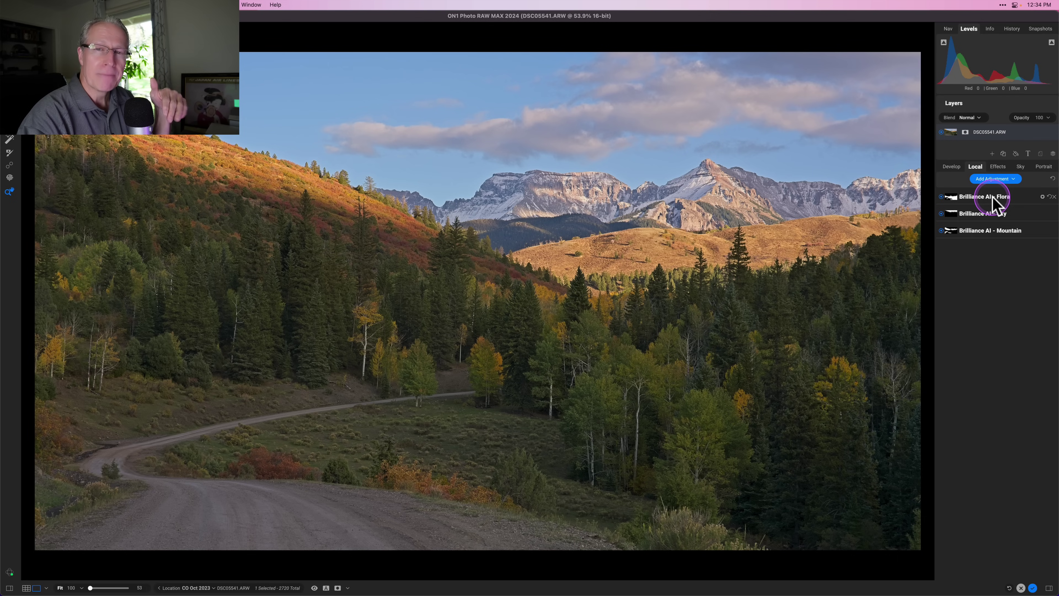
click(1006, 213)
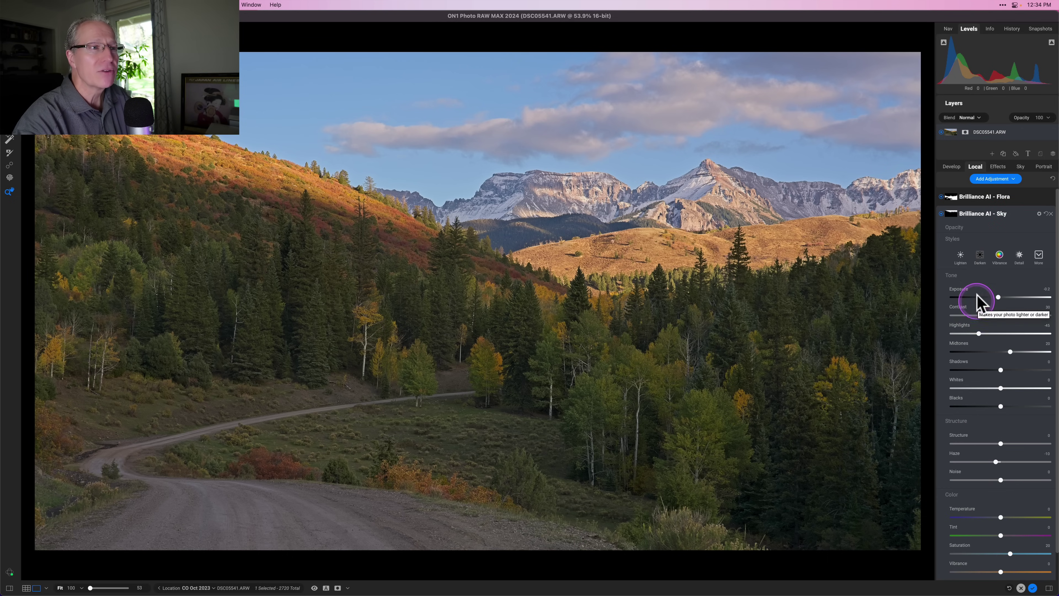
scroll(981, 298, down, 2)
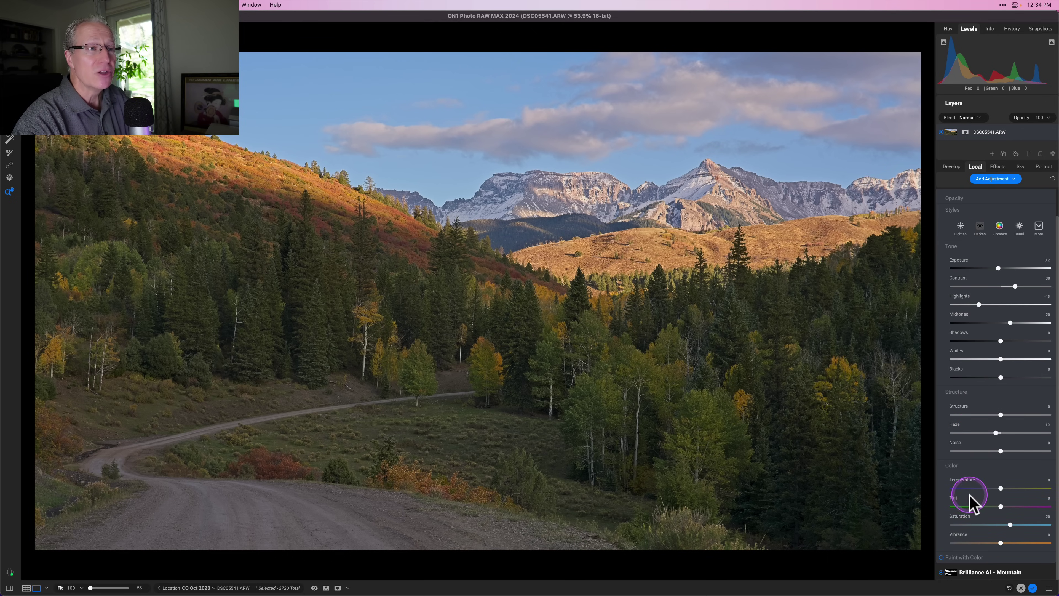
scroll(985, 439, up, 2)
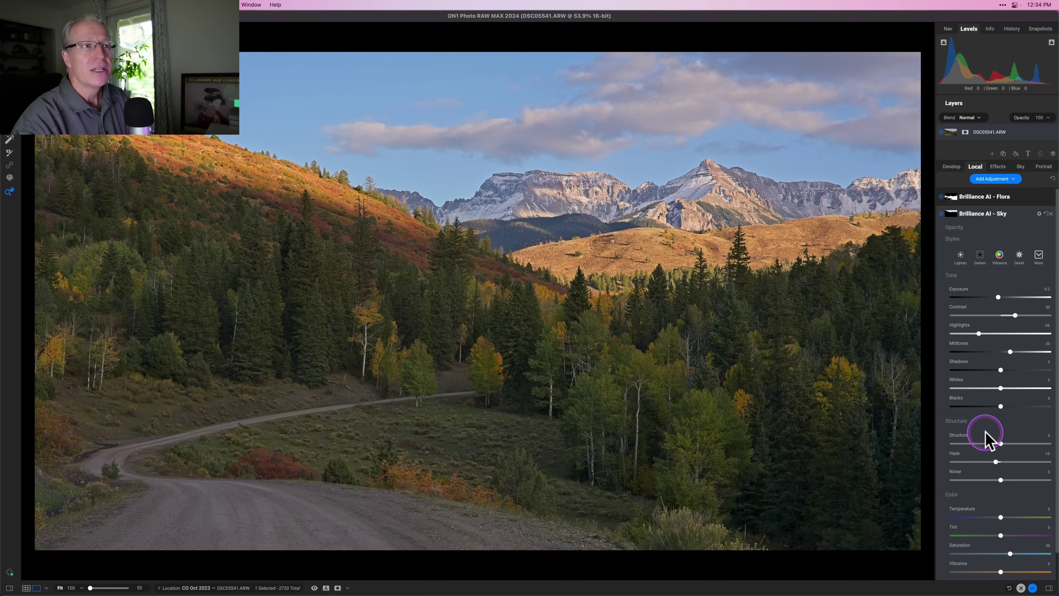
click(1022, 215)
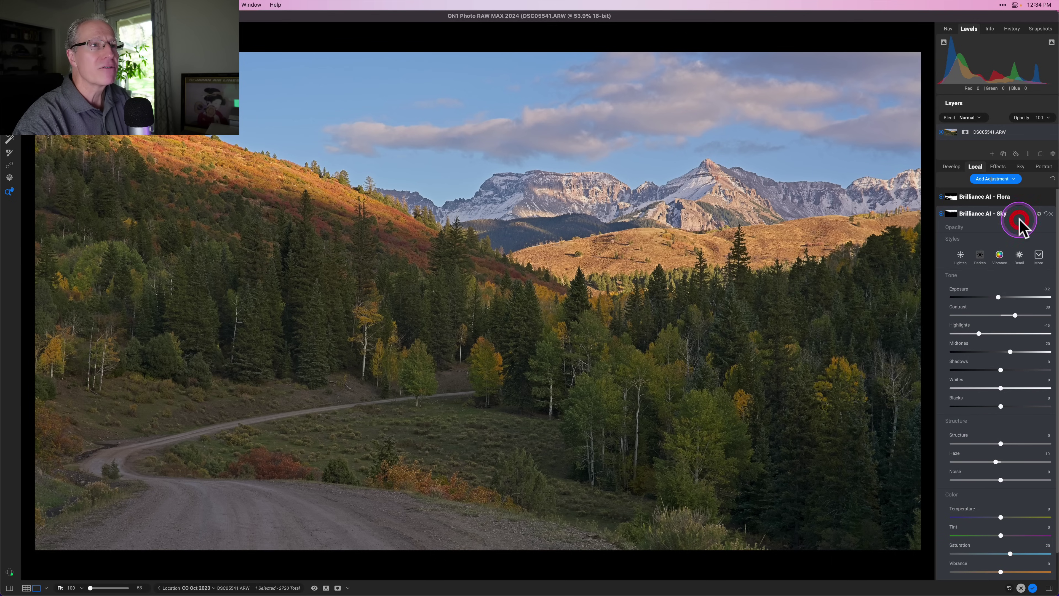
Switch to Develop, collapse Brilliance AI, and review the Tone & Color values before collapsing them
click(954, 167)
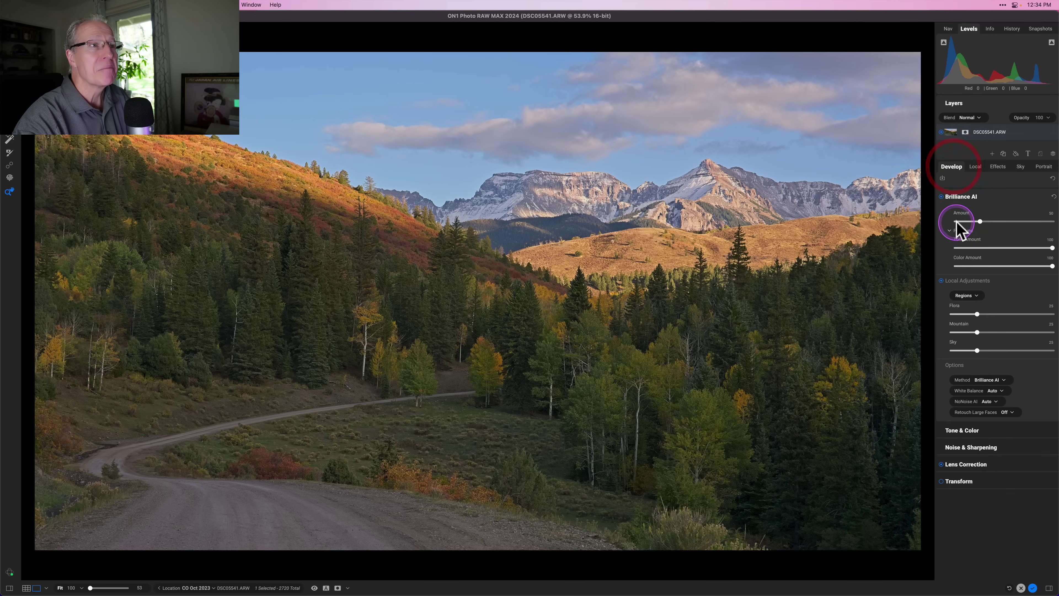
click(996, 197)
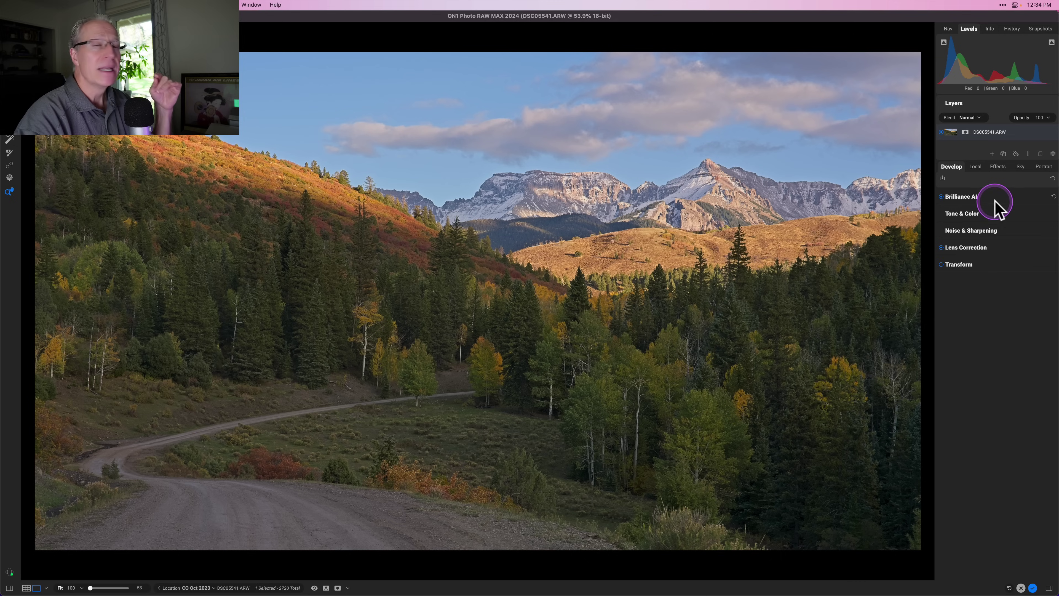
click(993, 214)
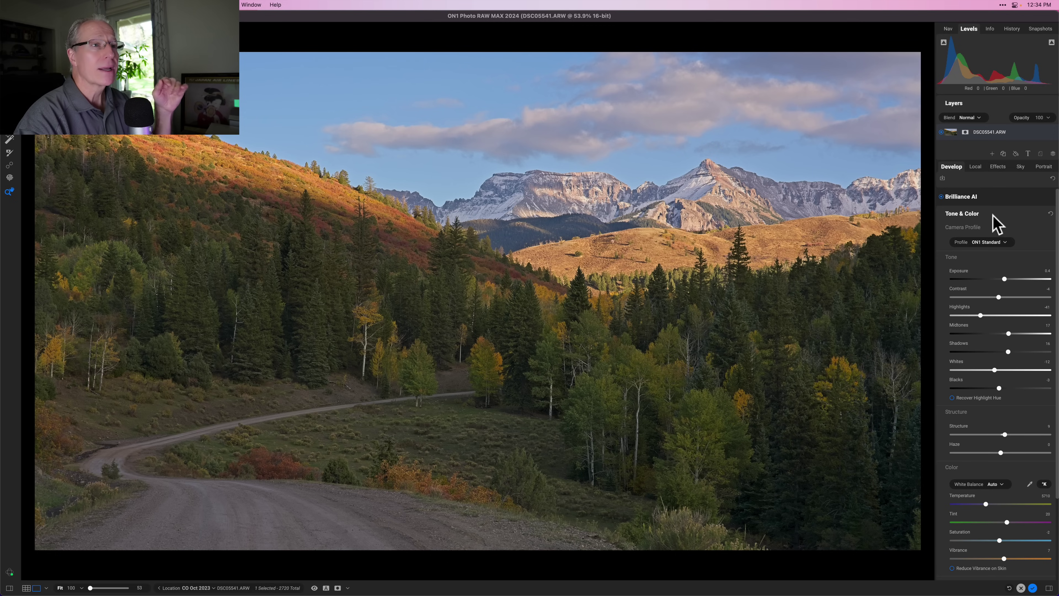
scroll(1007, 436, down, 3)
scroll(1007, 436, up, 3)
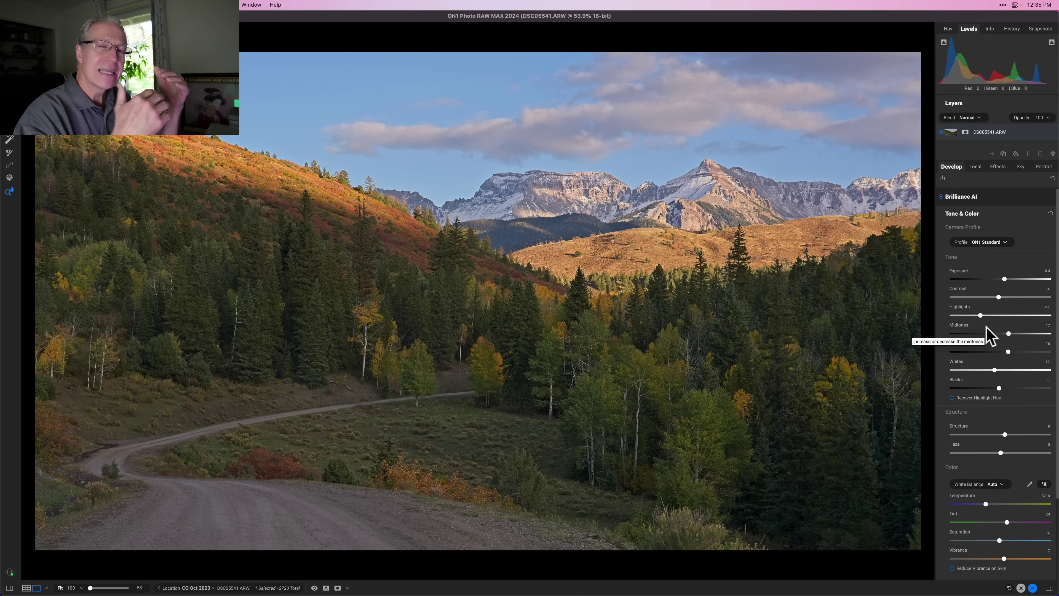
click(986, 215)
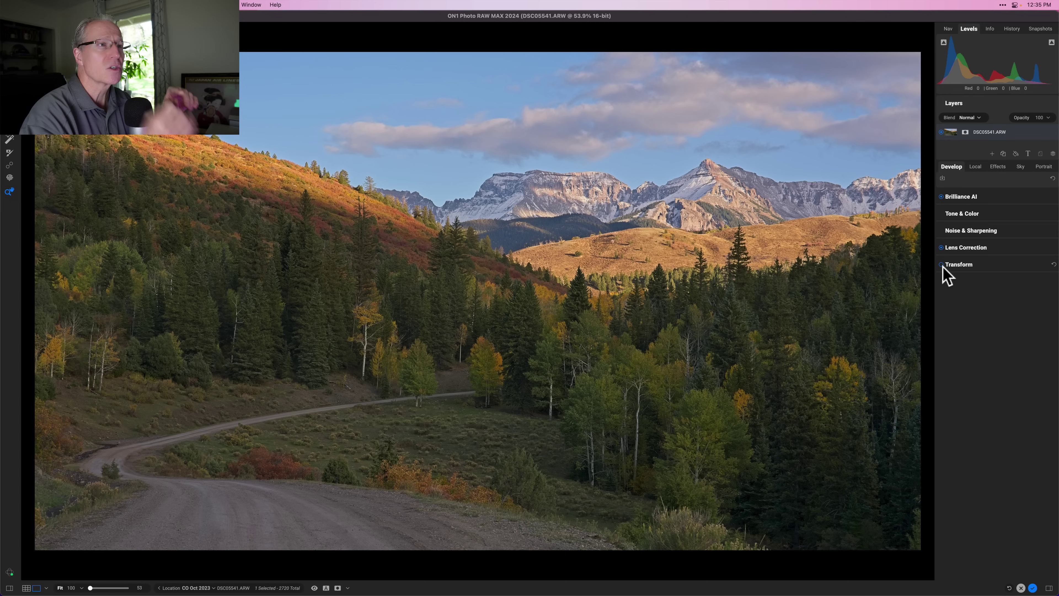
click(981, 298)
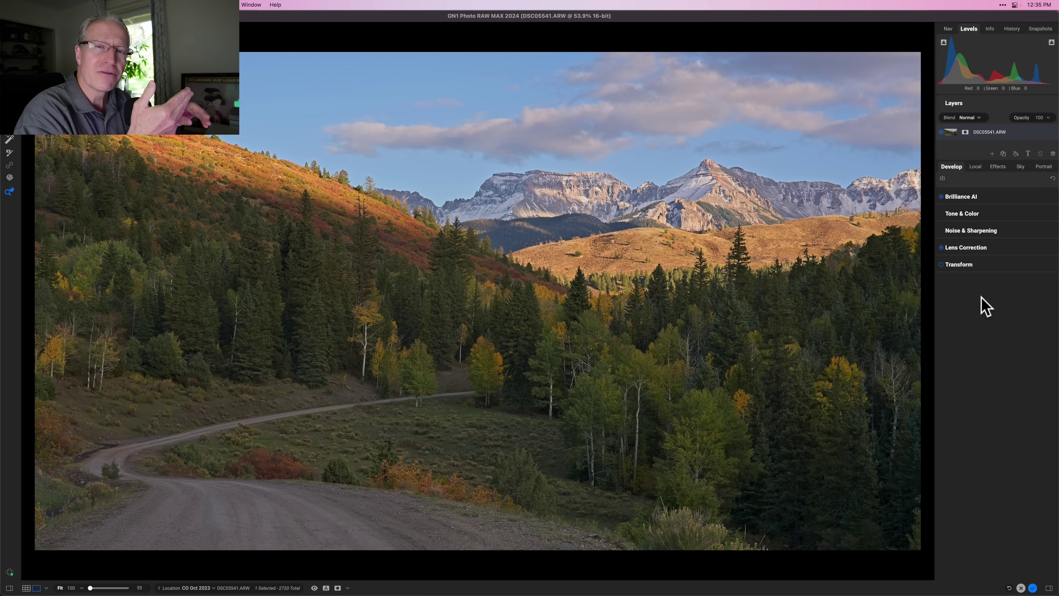
click(983, 257)
click(969, 192)
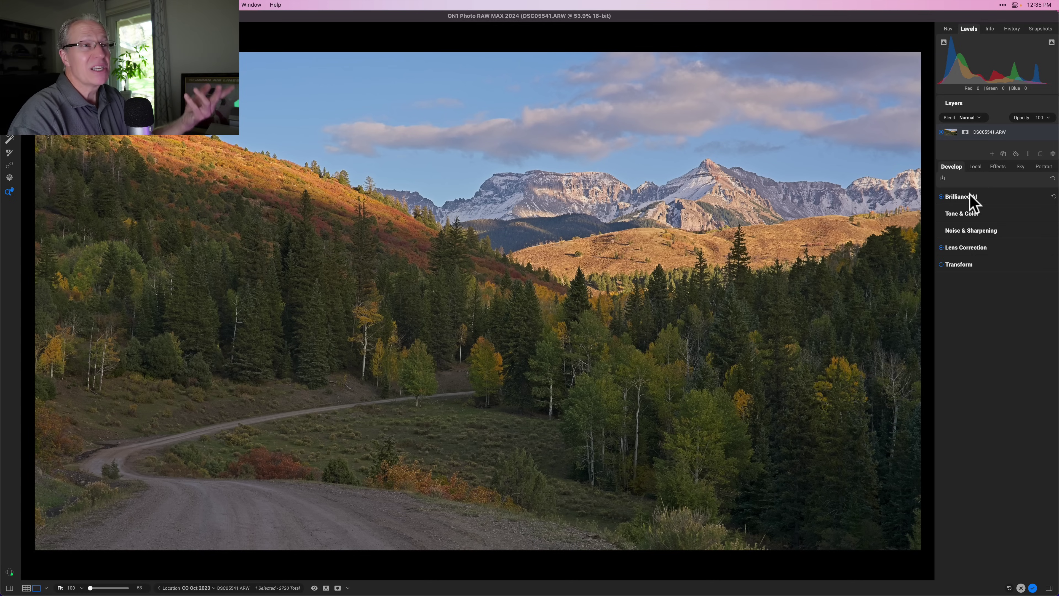
key(super+p)
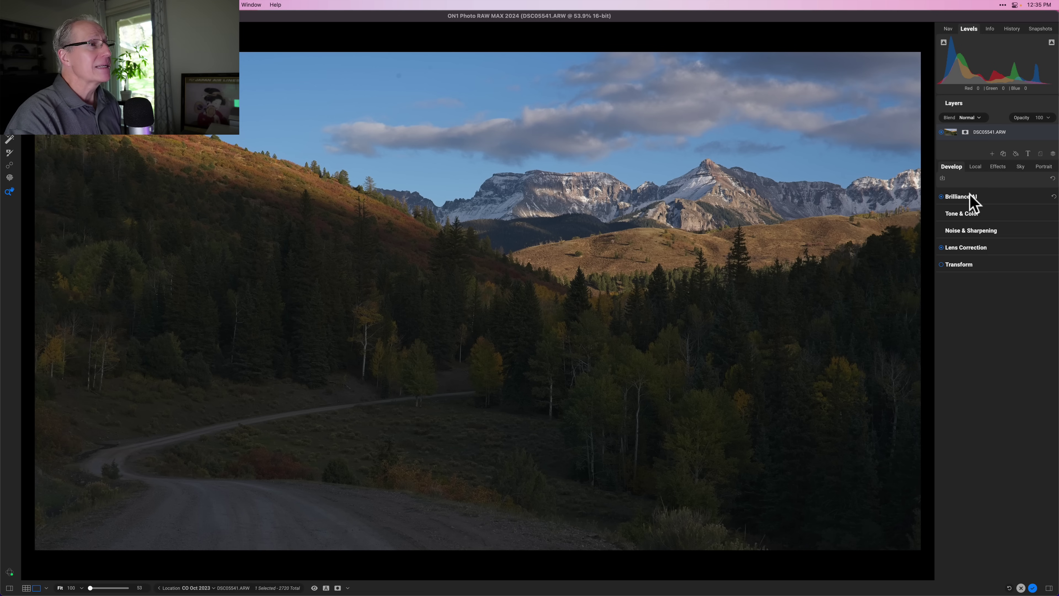
key(super+p)
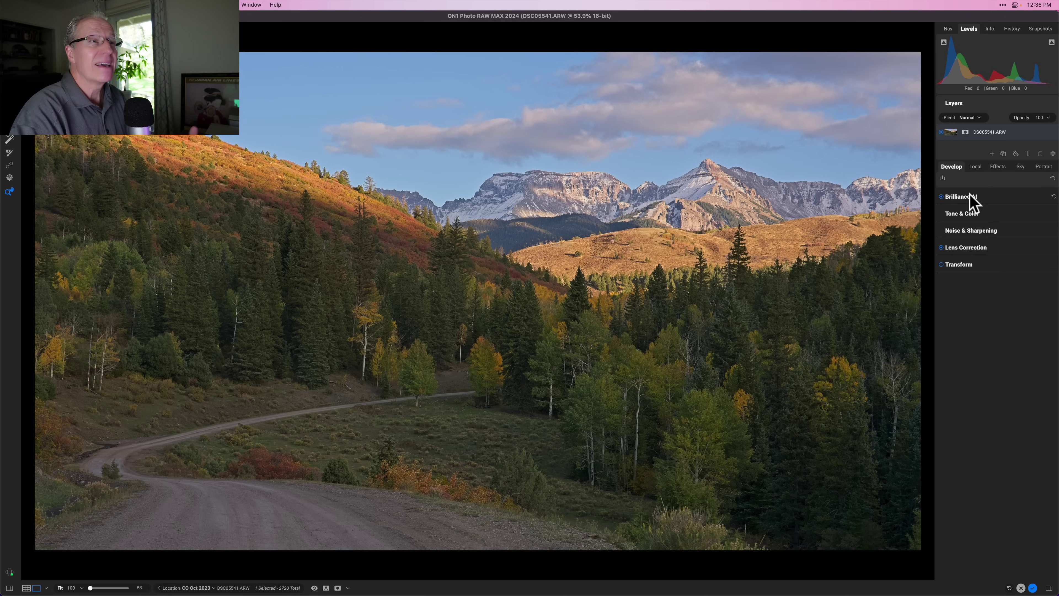
click(941, 248)
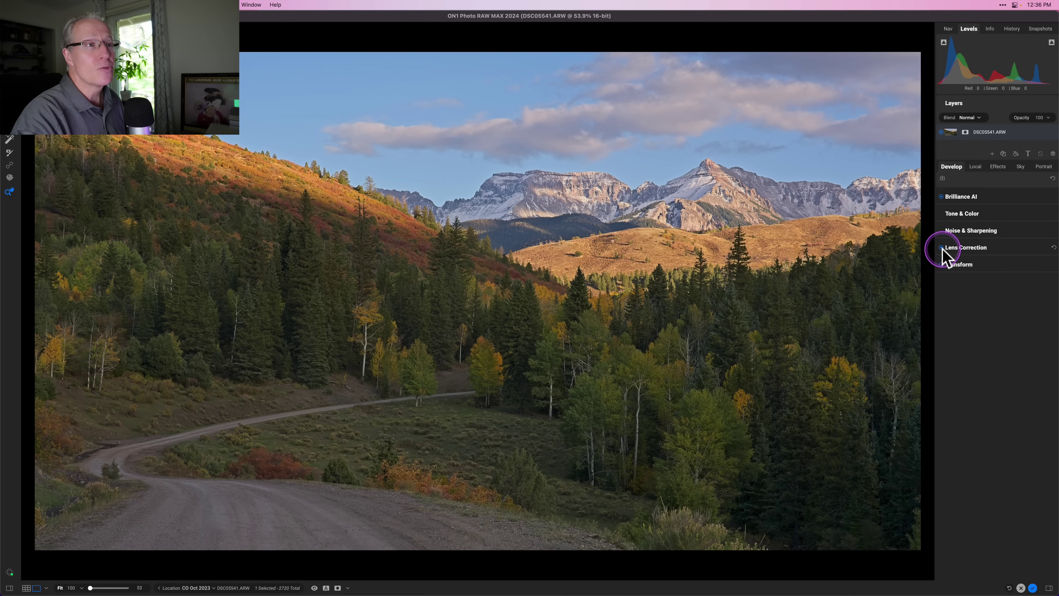
In Develop's Tone & Color, increase Contrast, lift Shadows and Midtones, and lower Highlights further
click(987, 197)
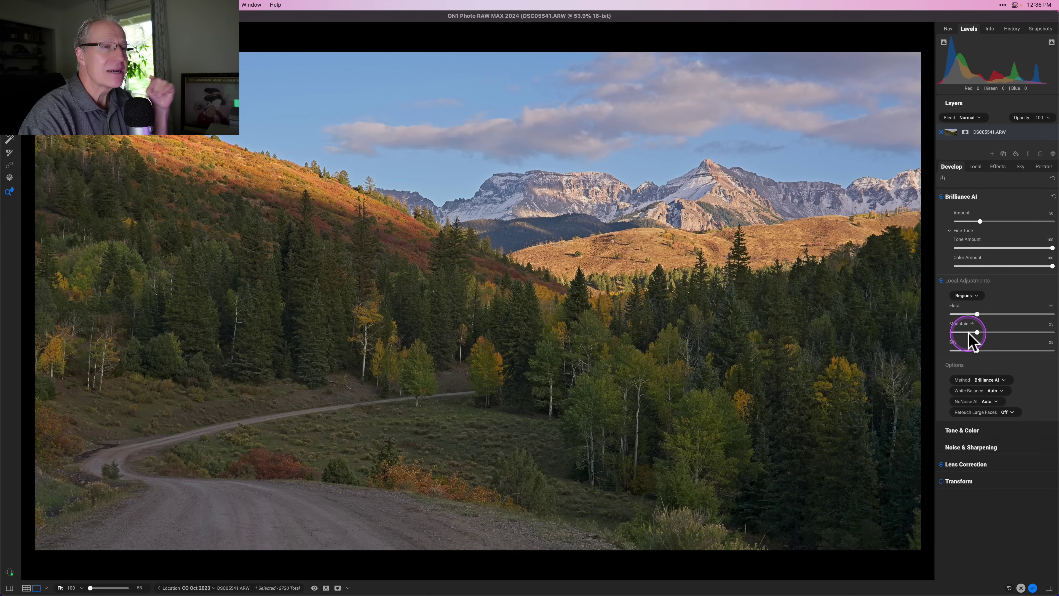
click(991, 198)
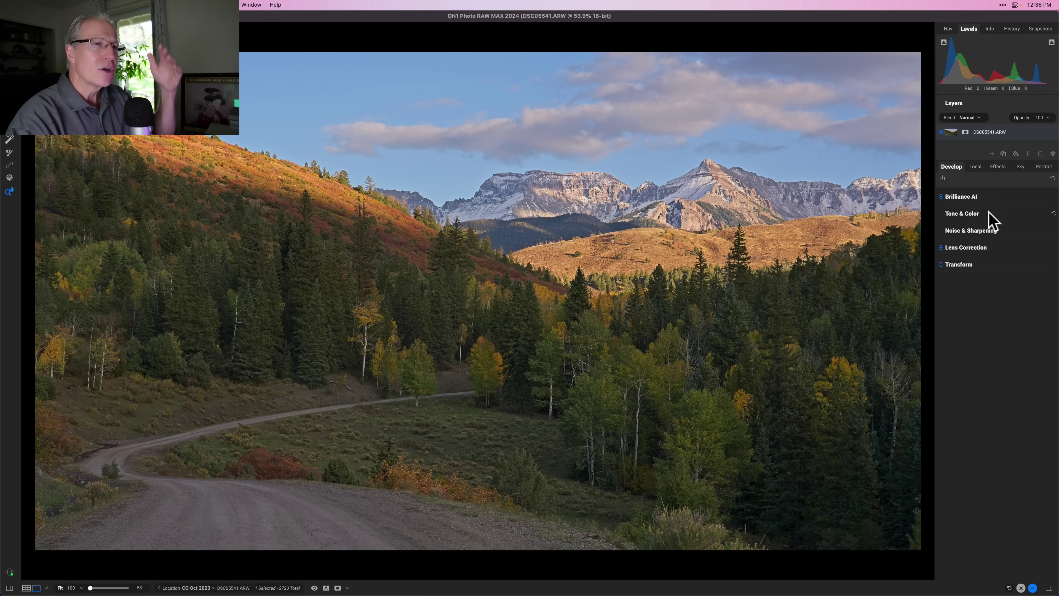
click(992, 218)
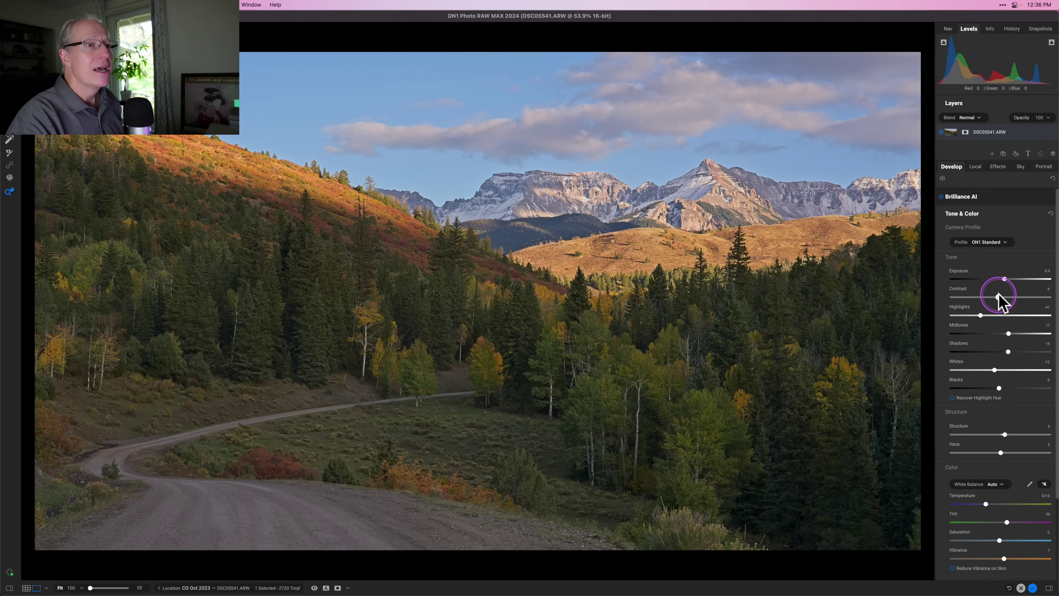
drag(999, 296, 1019, 297)
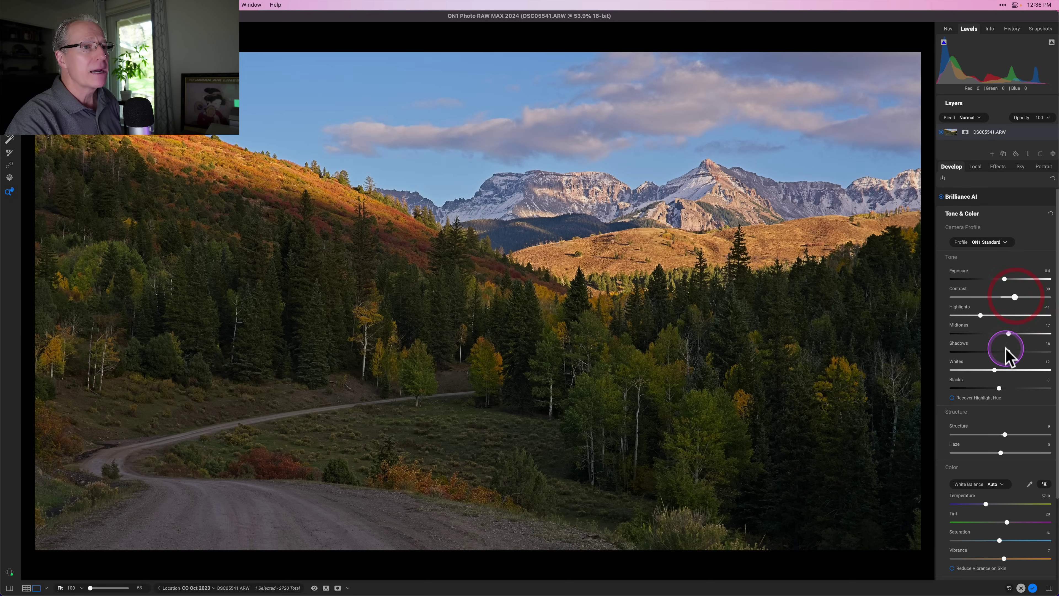
drag(1005, 352, 1015, 334)
click(970, 315)
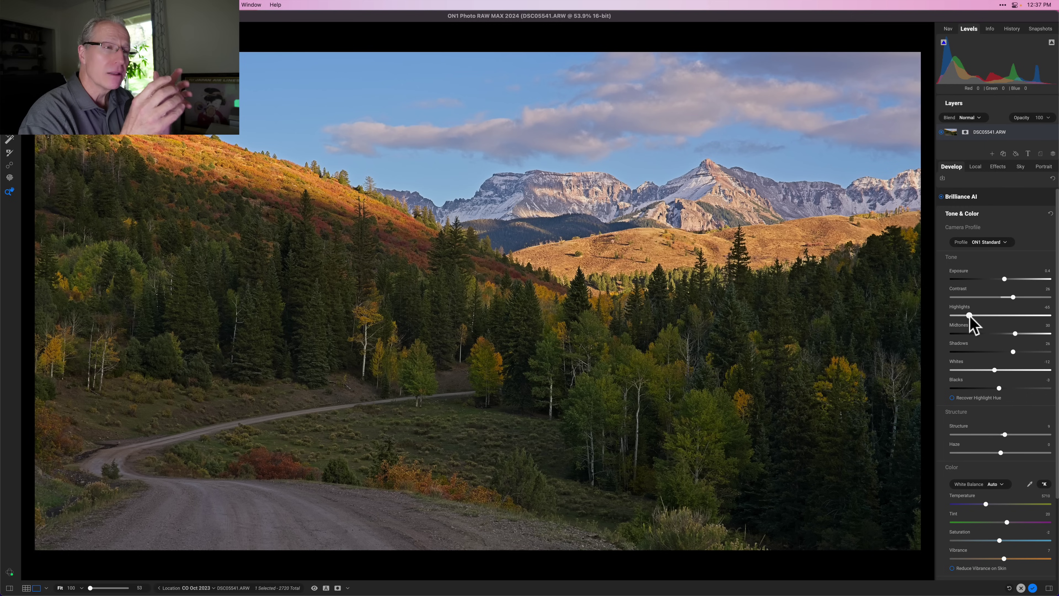
Collapse the Tone & Color section, keeping the photo's tone tweaks
click(989, 214)
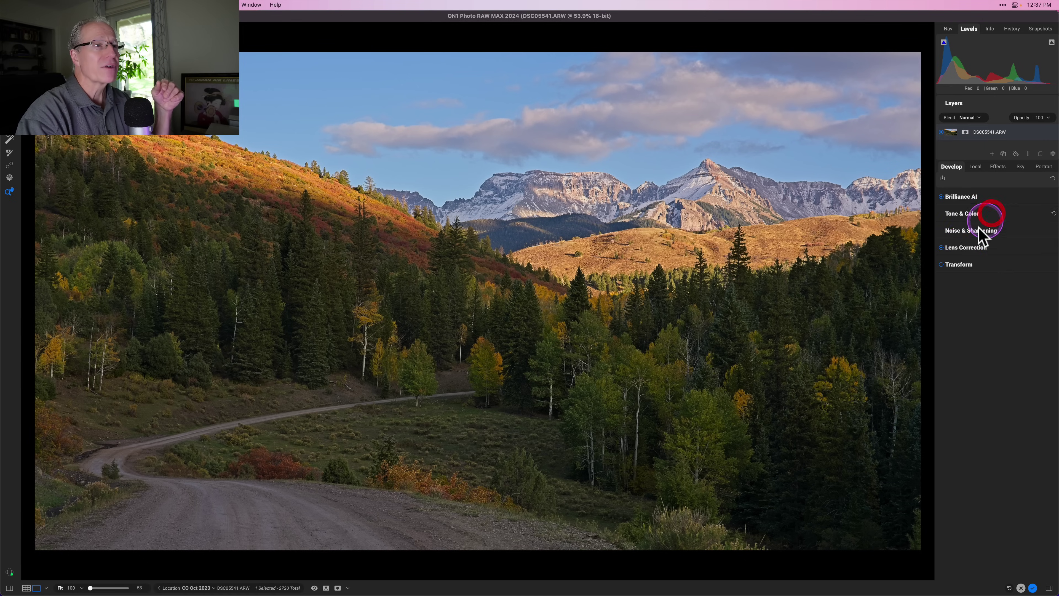